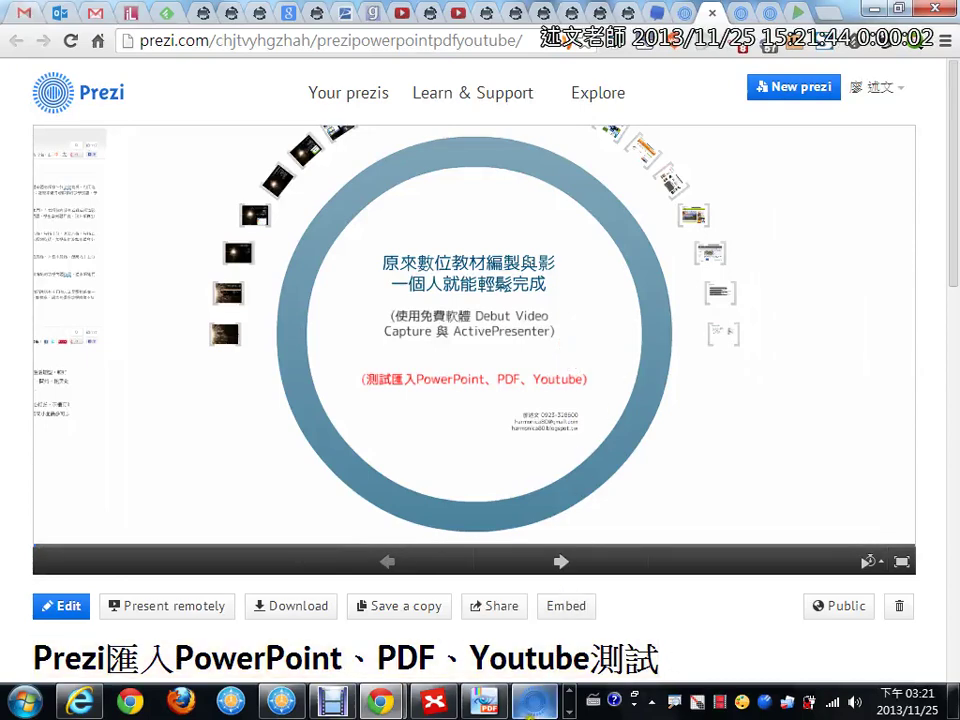
- Switch to the Prezi desktop viewer showing the 3.Prezi使用教學(A) tutorial slide
{"action": "left_click", "coordinate": [582, 430]}
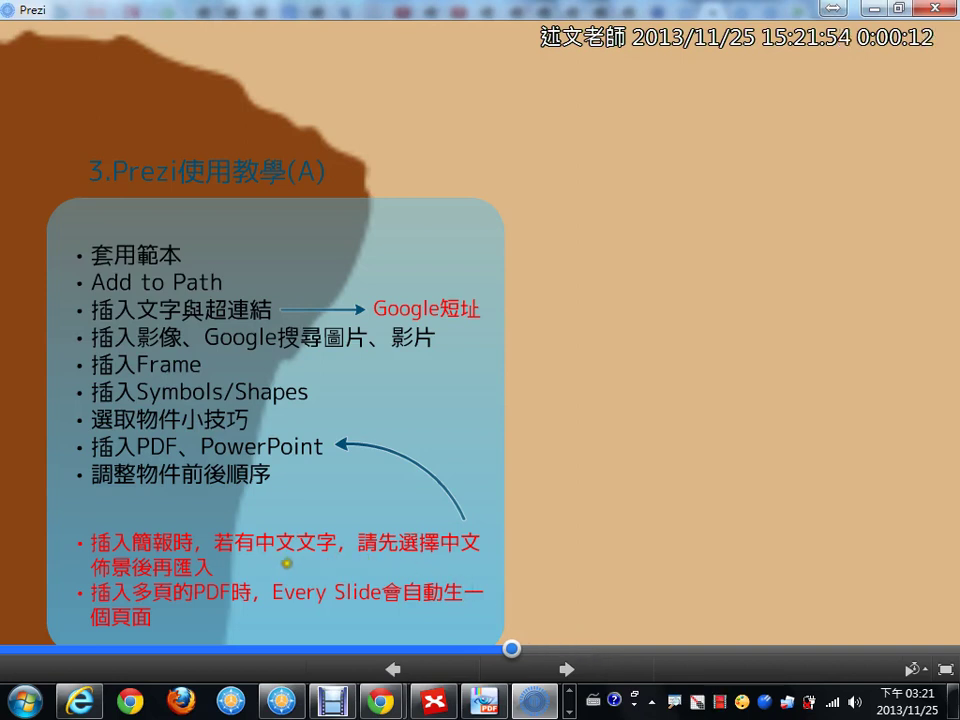
- Pen-underline the Chinese-theme and multi-page PDF tips, clear the marks, and advance the path
{"action": "left_click_drag", "start_coordinate": [76, 579], "coordinate": [241, 577]}
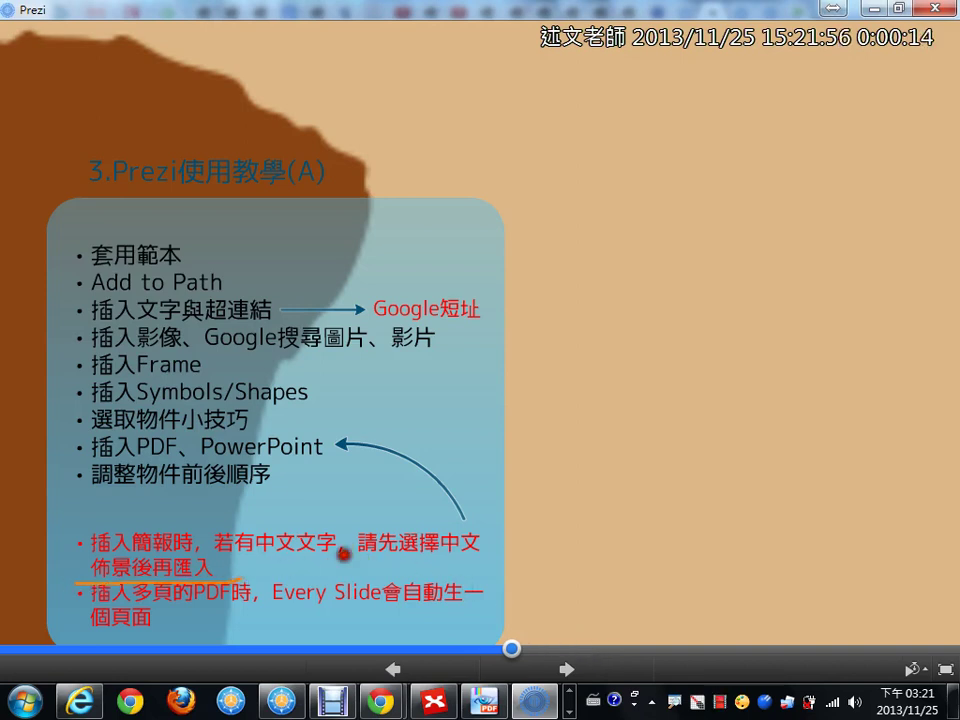
{"action": "left_click_drag", "start_coordinate": [344, 554], "coordinate": [491, 553]}
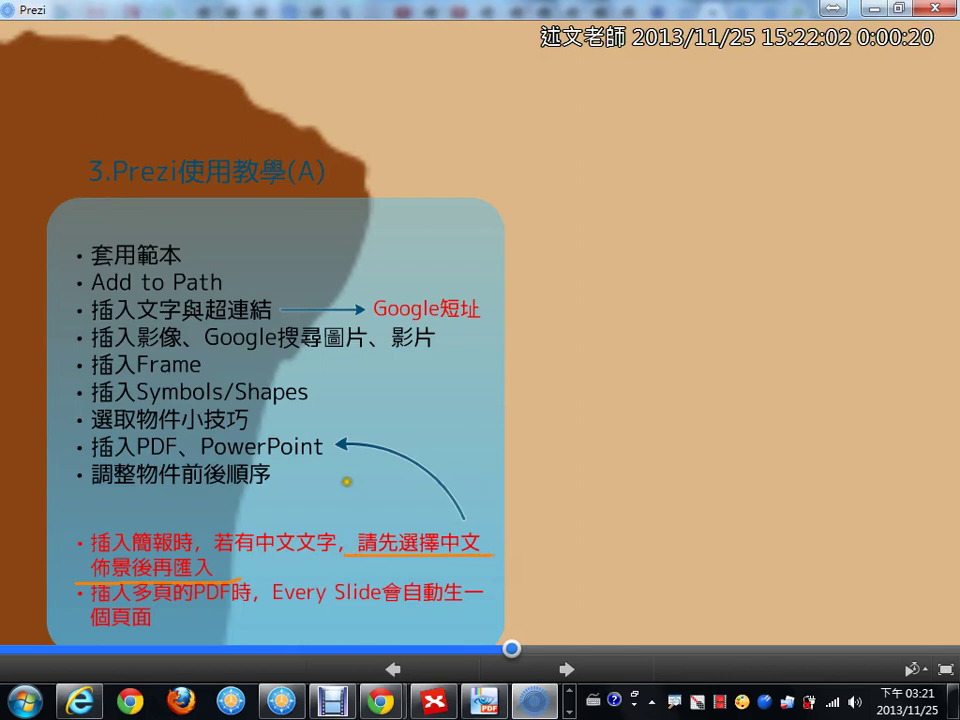
{"action": "left_click_drag", "start_coordinate": [187, 605], "coordinate": [390, 605]}
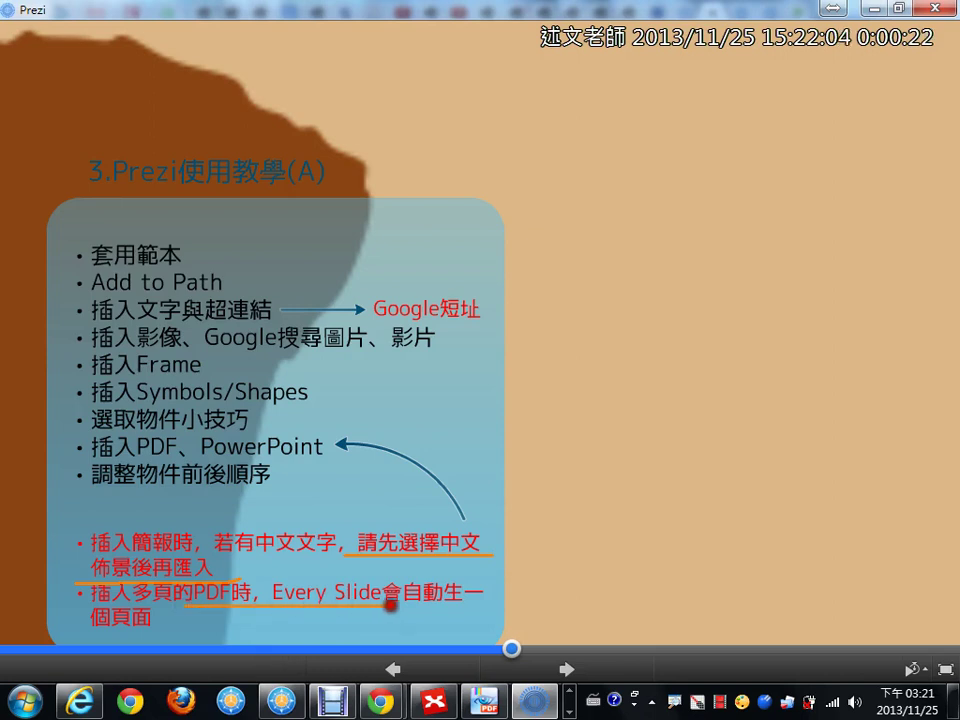
{"action": "key", "text": "Escape"}
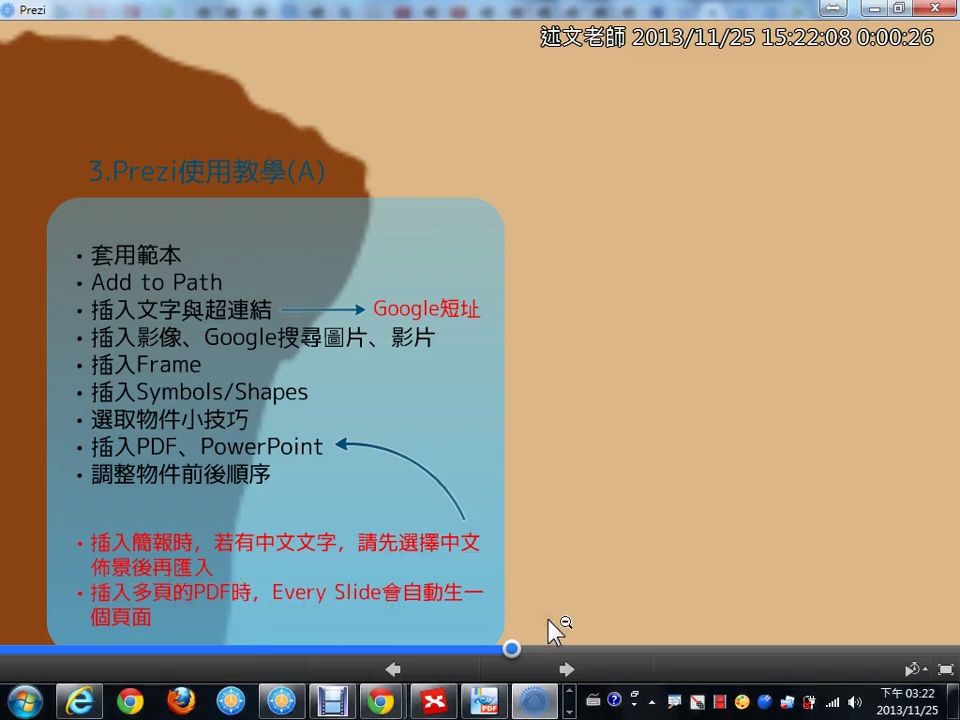
{"action": "left_click", "coordinate": [566, 668]}
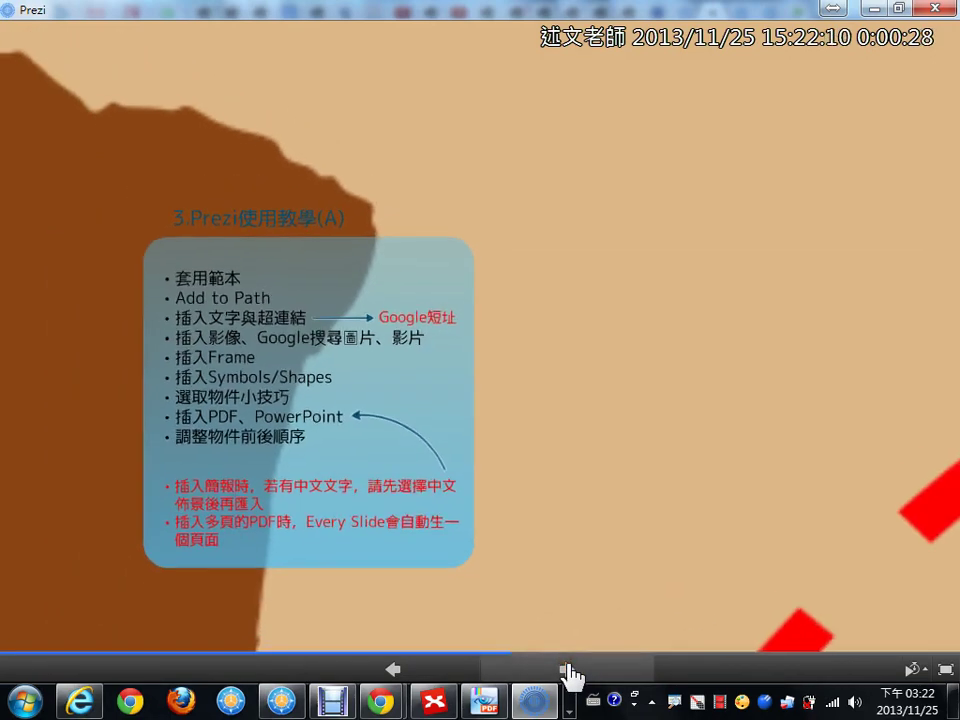
- On the layout-selection slide, pen-mark the layout choices and preview, clear them, and advance
{"action": "left_click", "coordinate": [566, 668]}
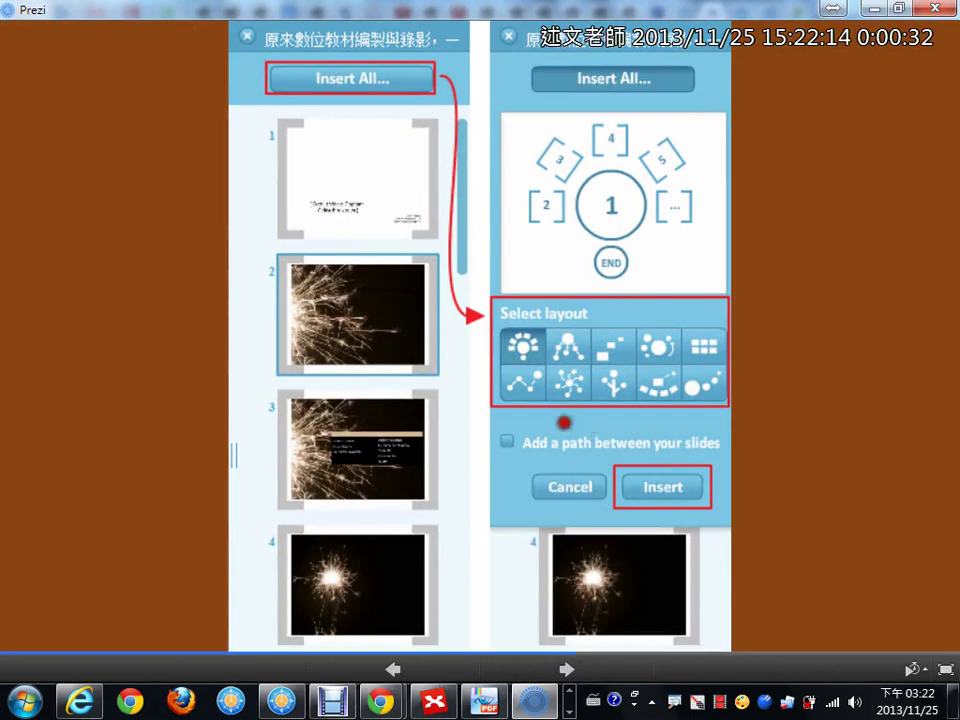
{"action": "mouse_move", "coordinate": [566, 410]}
{"action": "left_mouse_down"}
{"action": "mouse_move", "coordinate": [501, 378]}
{"action": "mouse_move", "coordinate": [537, 438]}
{"action": "left_mouse_up"}
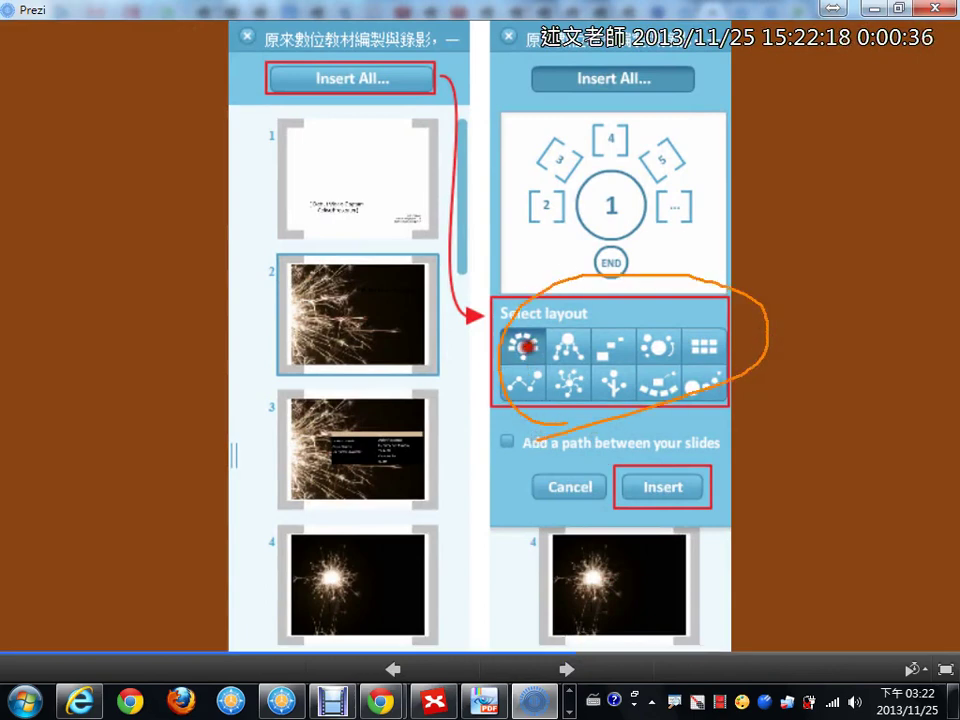
{"action": "left_click_drag", "start_coordinate": [523, 345], "coordinate": [553, 322]}
{"action": "mouse_move", "coordinate": [537, 222]}
{"action": "left_mouse_down"}
{"action": "mouse_move", "coordinate": [544, 154]}
{"action": "mouse_move", "coordinate": [696, 163]}
{"action": "mouse_move", "coordinate": [711, 243]}
{"action": "left_mouse_up"}
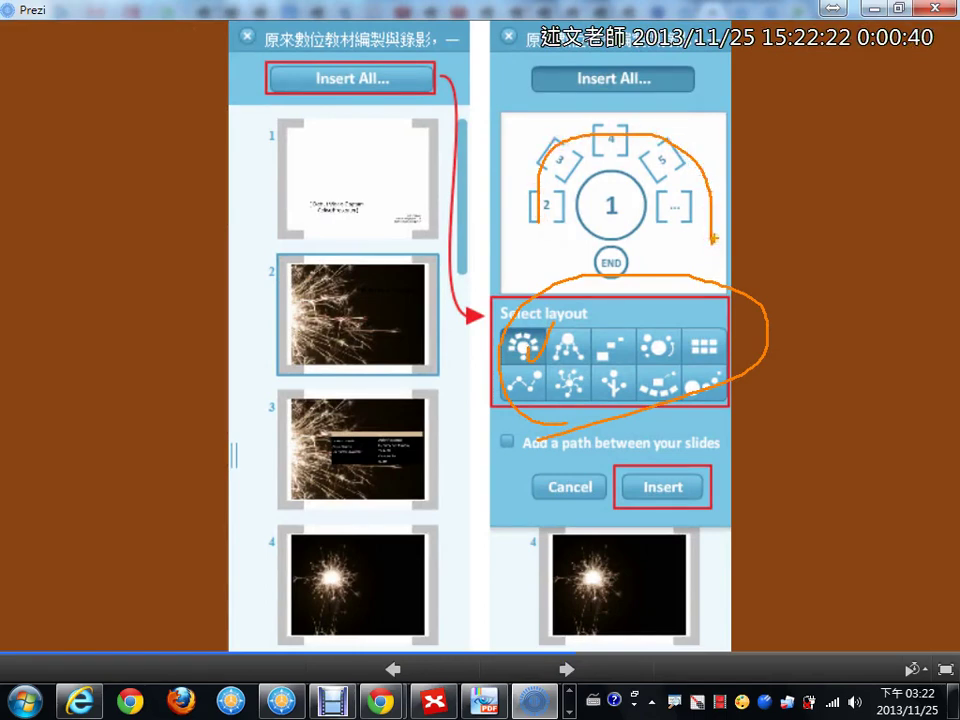
{"action": "key", "text": "Escape"}
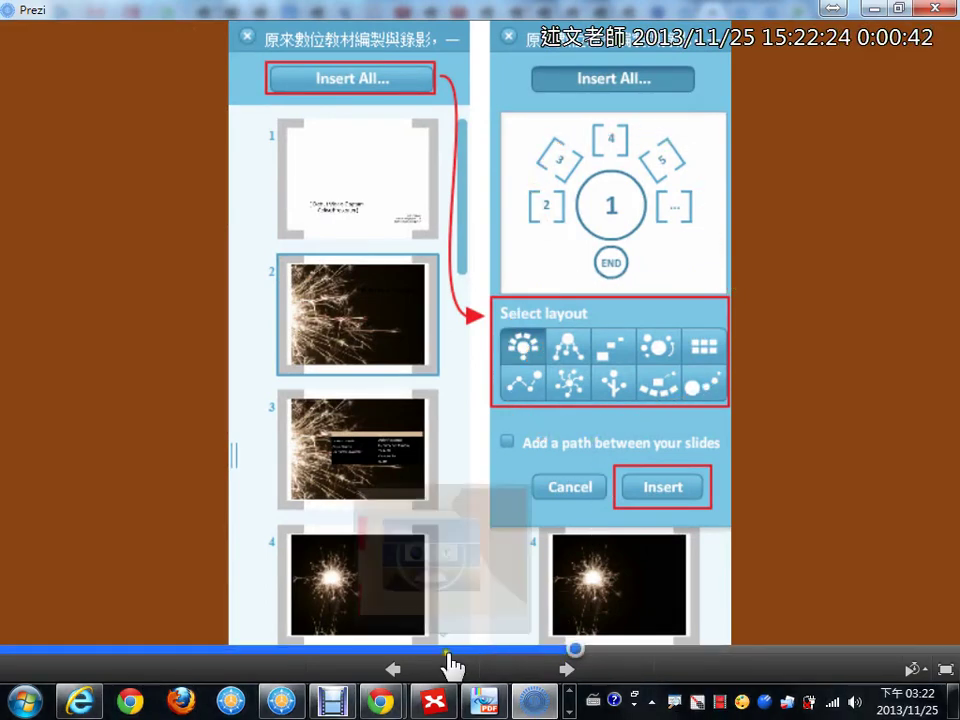
{"action": "left_click", "coordinate": [566, 670]}
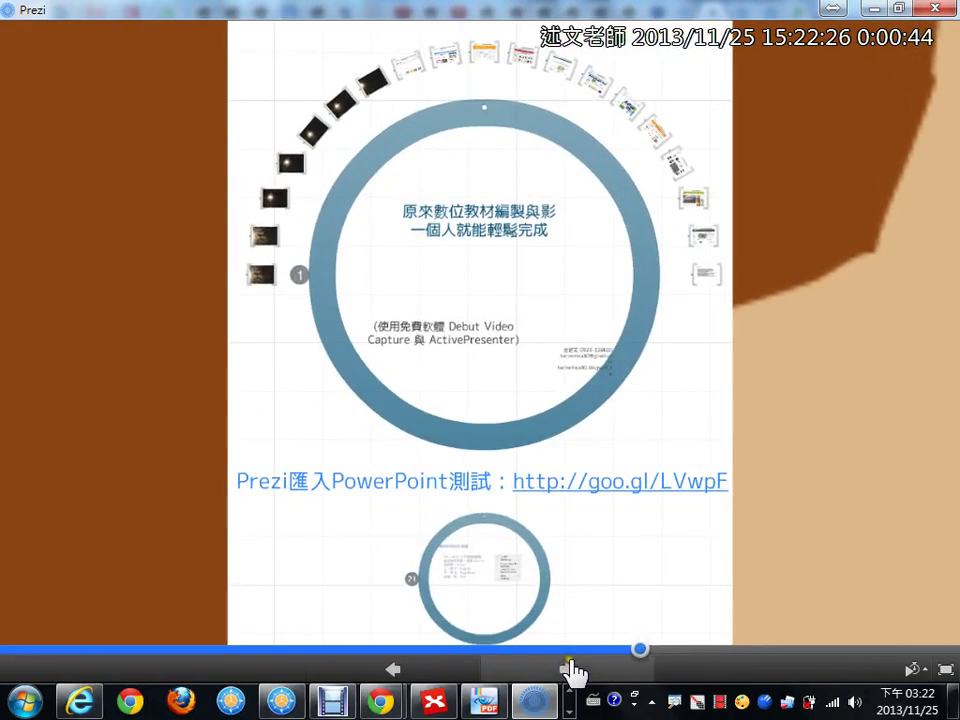
- Present the prezi fullscreen from the browser, allowing keyboard controls, and step forward
{"action": "key", "text": "alt+Tab"}
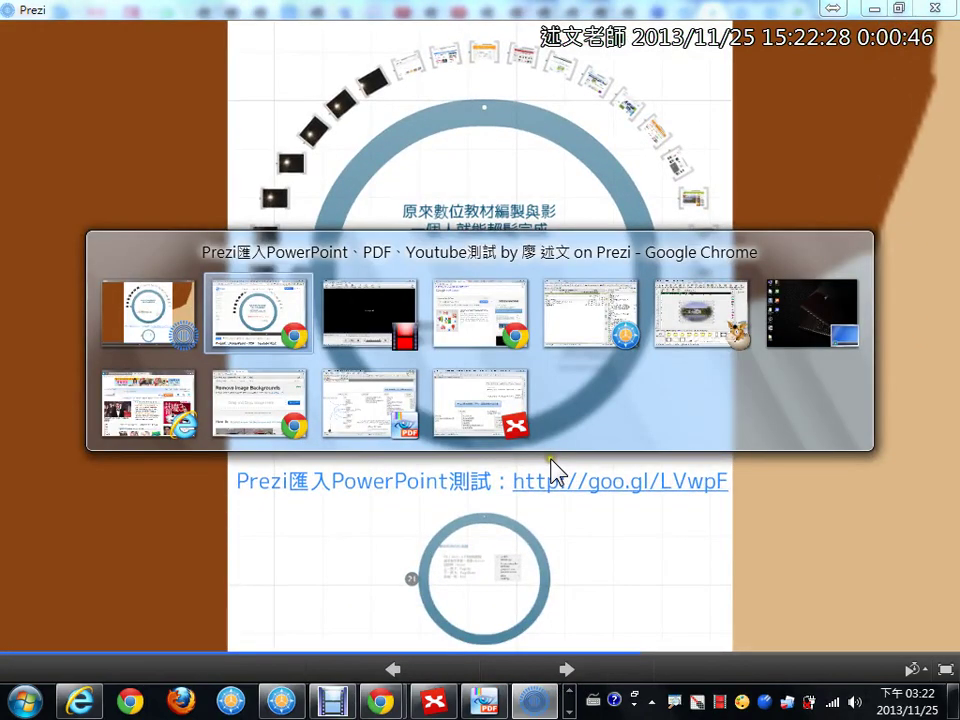
{"action": "left_click", "coordinate": [897, 563]}
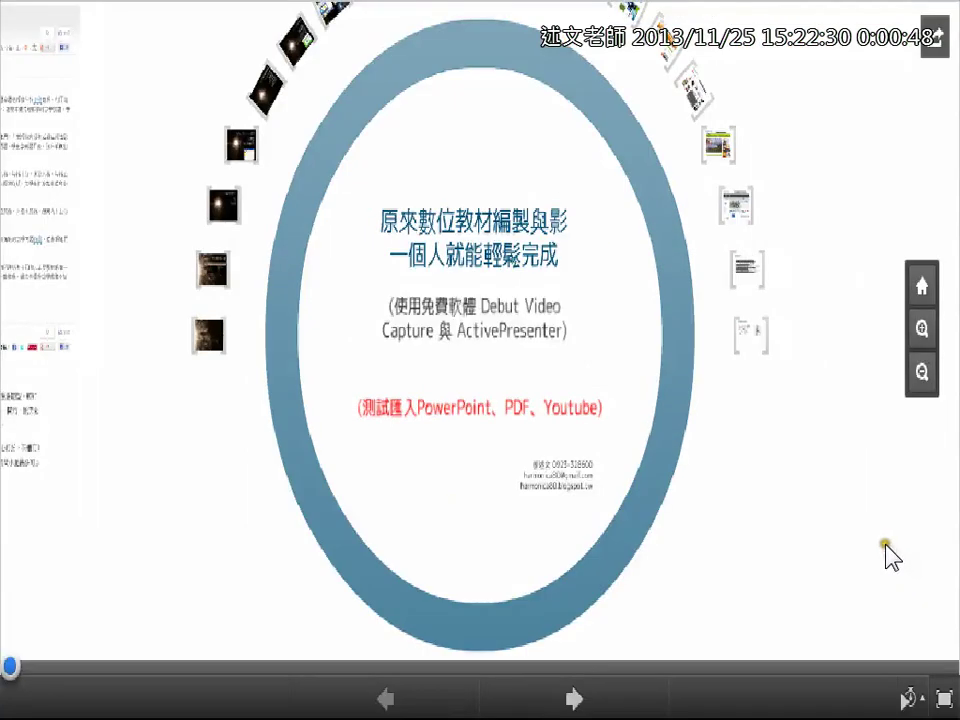
{"action": "left_click", "coordinate": [555, 333]}
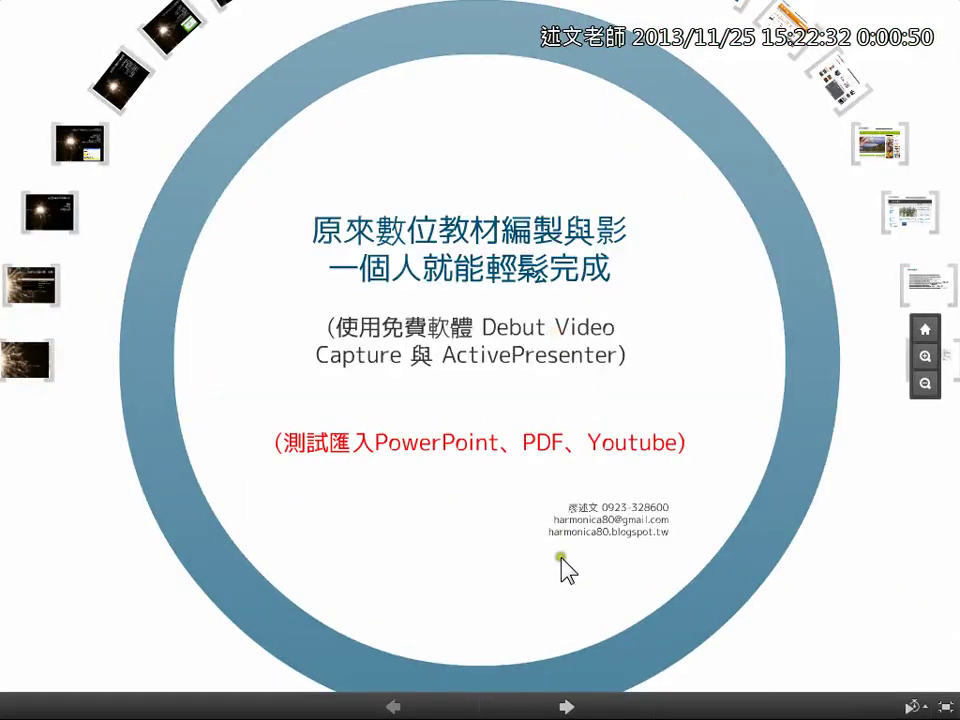
{"action": "left_click", "coordinate": [568, 707]}
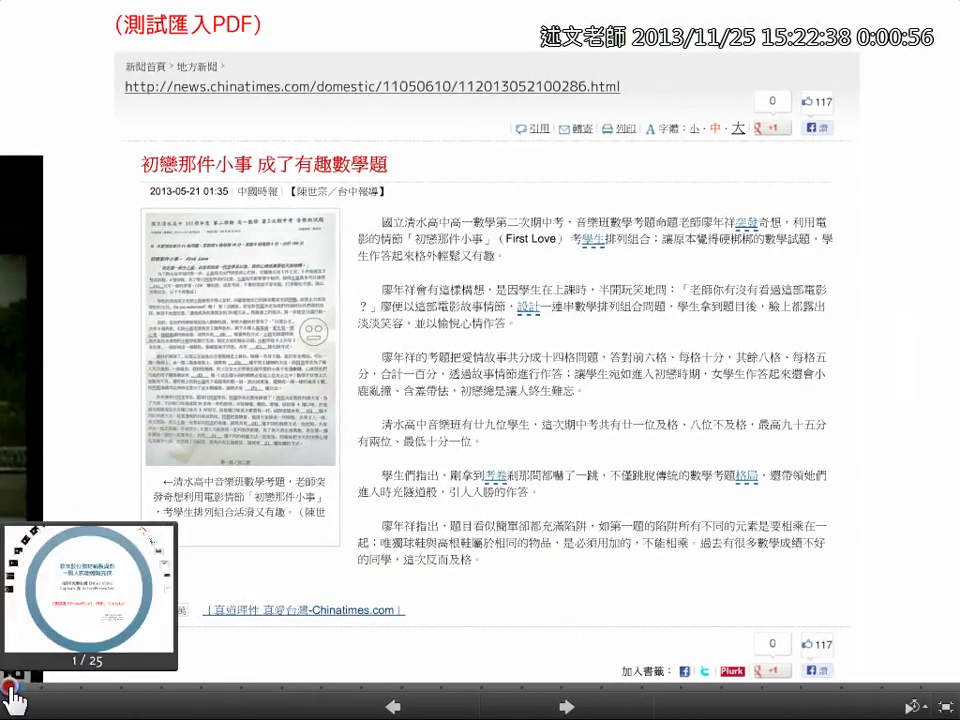
- Jump back to the title, pan and zoom across the imported slides, then return to the overview
{"action": "left_click", "coordinate": [10, 688]}
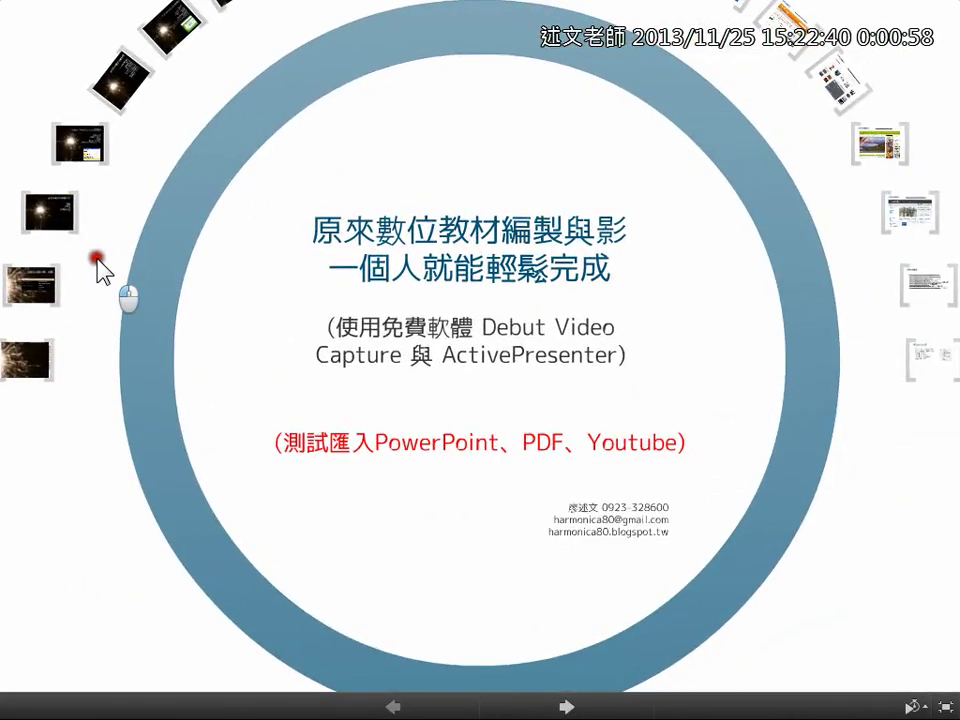
{"action": "left_click_drag", "start_coordinate": [100, 262], "coordinate": [172, 345]}
{"action": "scroll", "coordinate": [126, 420], "scroll_direction": "up", "scroll_amount": 3}
{"action": "scroll", "coordinate": [111, 420], "scroll_direction": "up", "scroll_amount": 3}
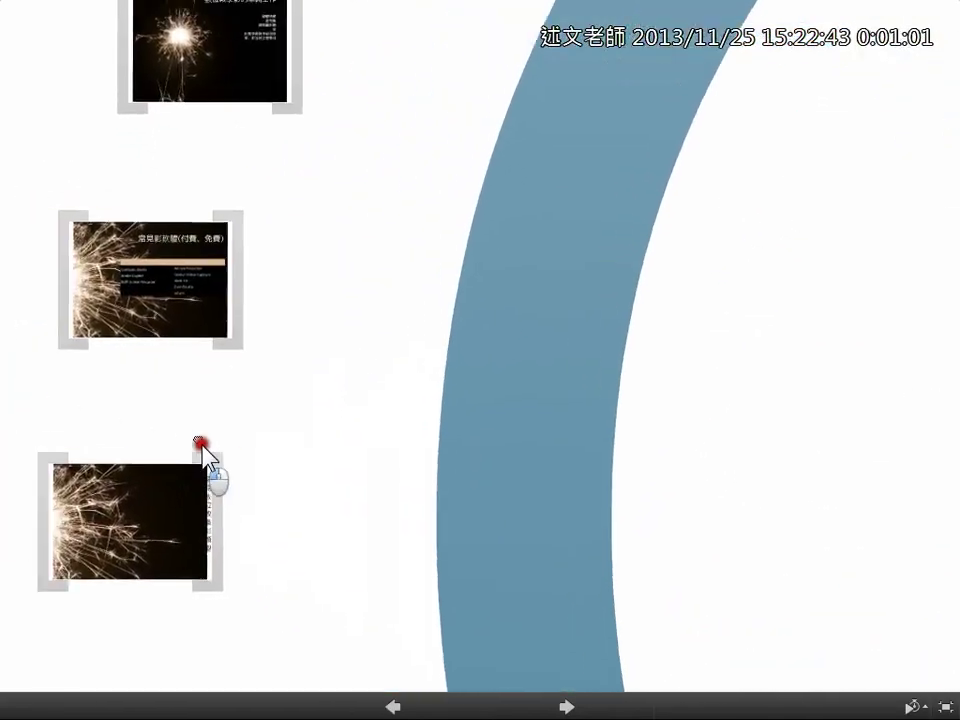
{"action": "left_click_drag", "start_coordinate": [199, 443], "coordinate": [205, 465]}
{"action": "scroll", "coordinate": [204, 463], "scroll_direction": "up", "scroll_amount": 3}
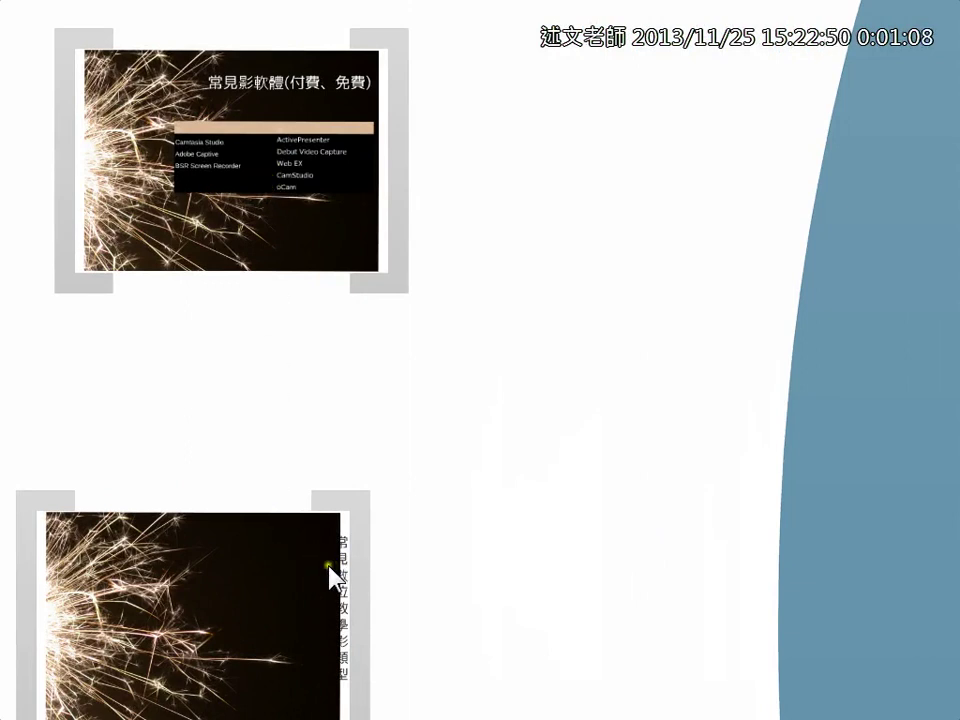
{"action": "scroll", "coordinate": [330, 572], "scroll_direction": "down", "scroll_amount": 3}
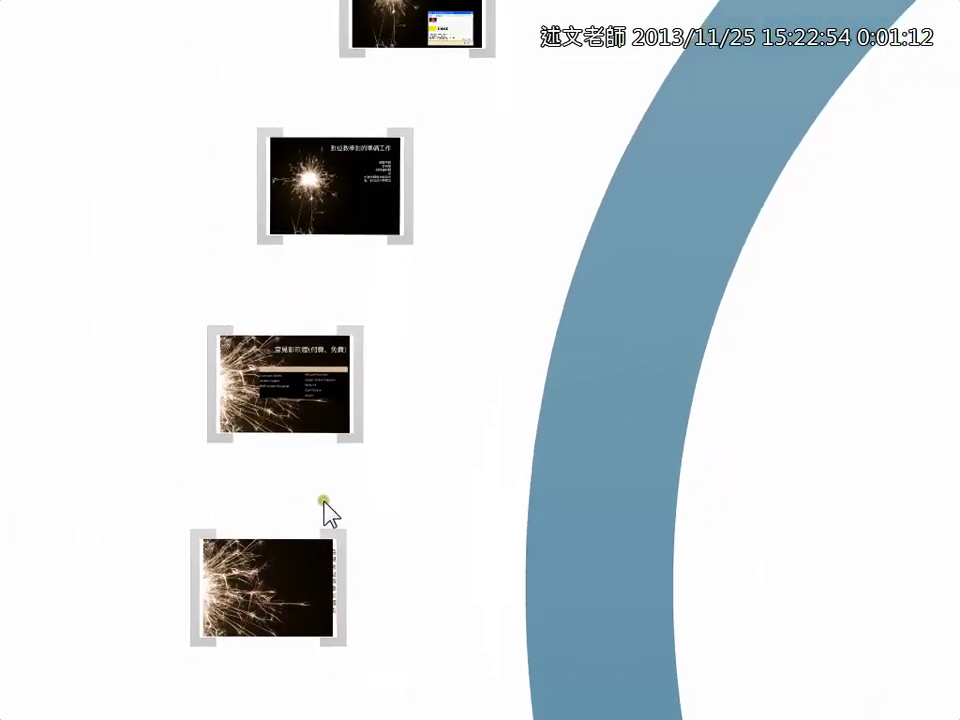
{"action": "scroll", "coordinate": [325, 505], "scroll_direction": "down", "scroll_amount": 3}
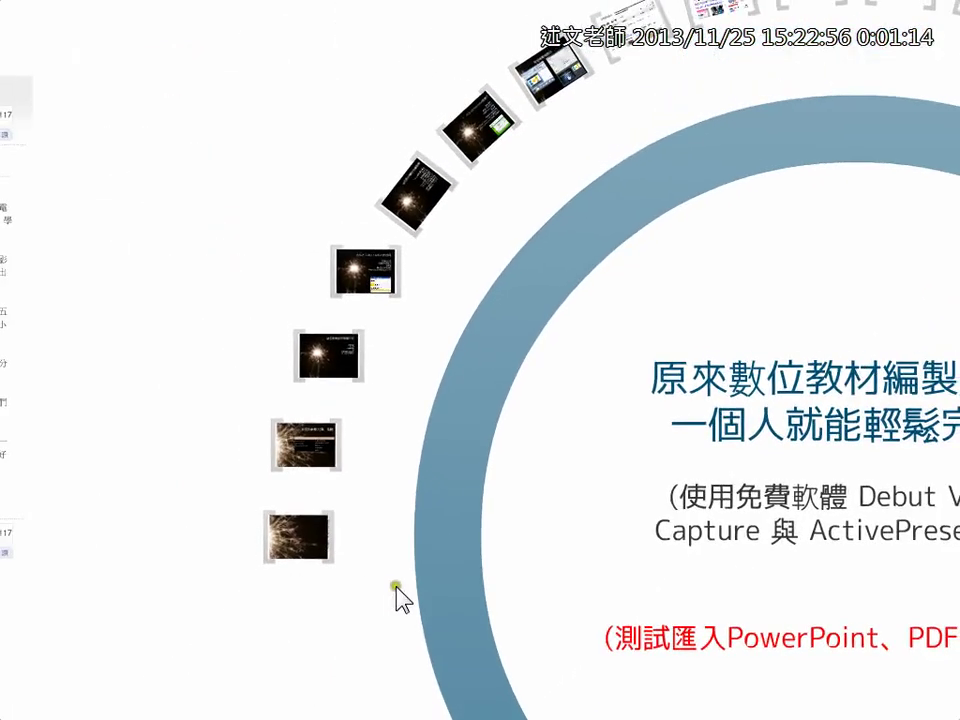
{"action": "left_click", "coordinate": [555, 705]}
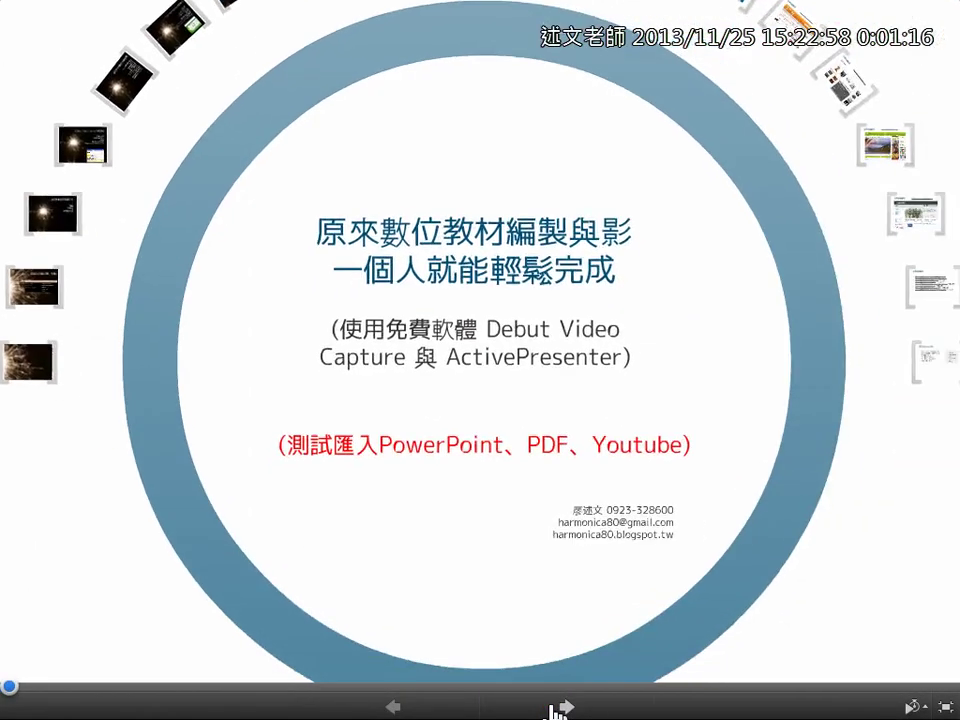
- Show the PDF news article, underline its date line, and exit fullscreen
{"action": "left_click", "coordinate": [555, 708]}
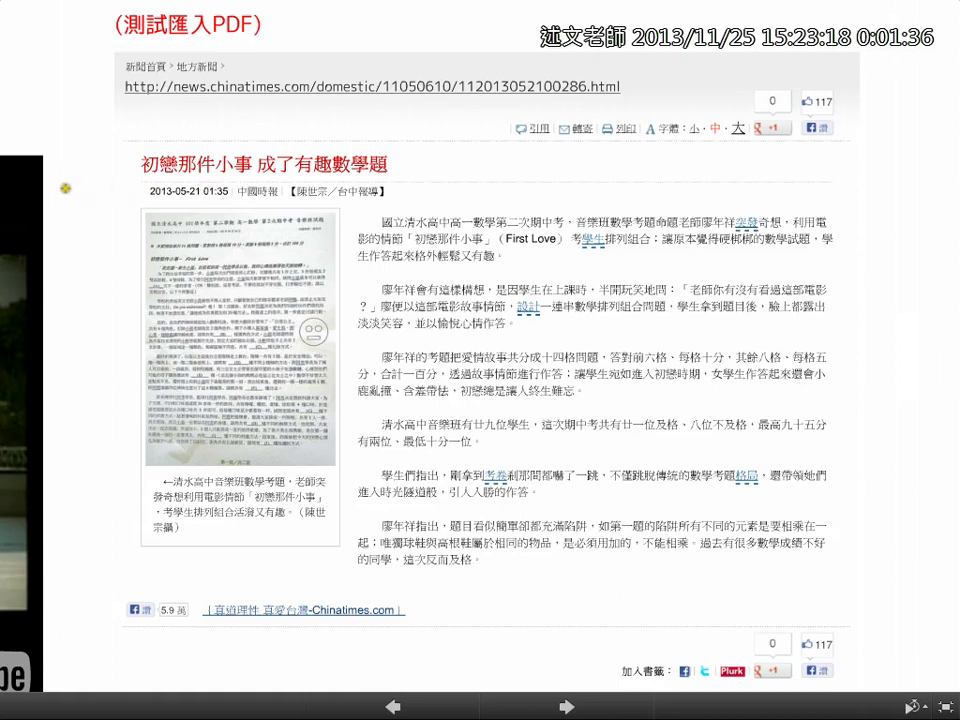
{"action": "left_click_drag", "start_coordinate": [118, 191], "coordinate": [271, 190]}
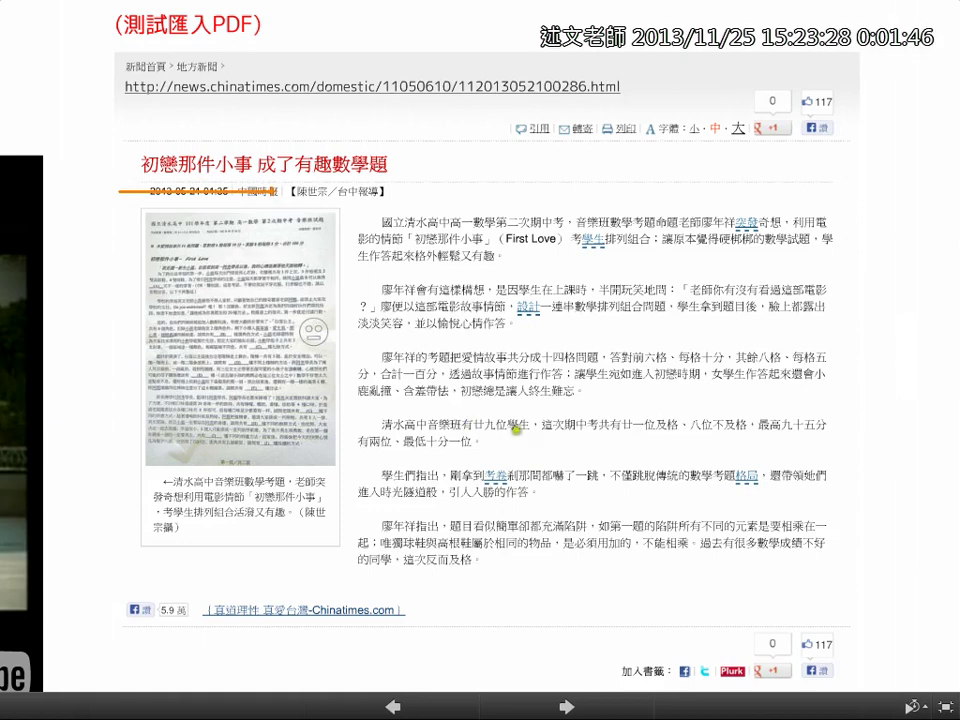
{"action": "key", "text": "Escape"}
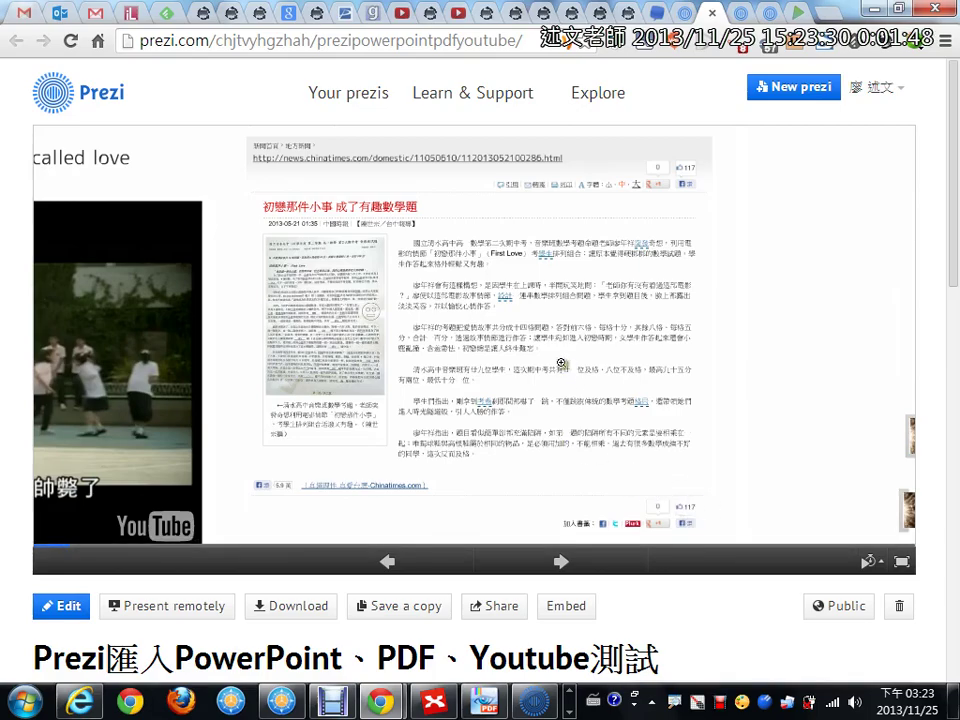
- Zoom into the article's paragraphs and back, then present fullscreen again on the whole 測試匯入PDF page
{"action": "left_click", "coordinate": [562, 363]}
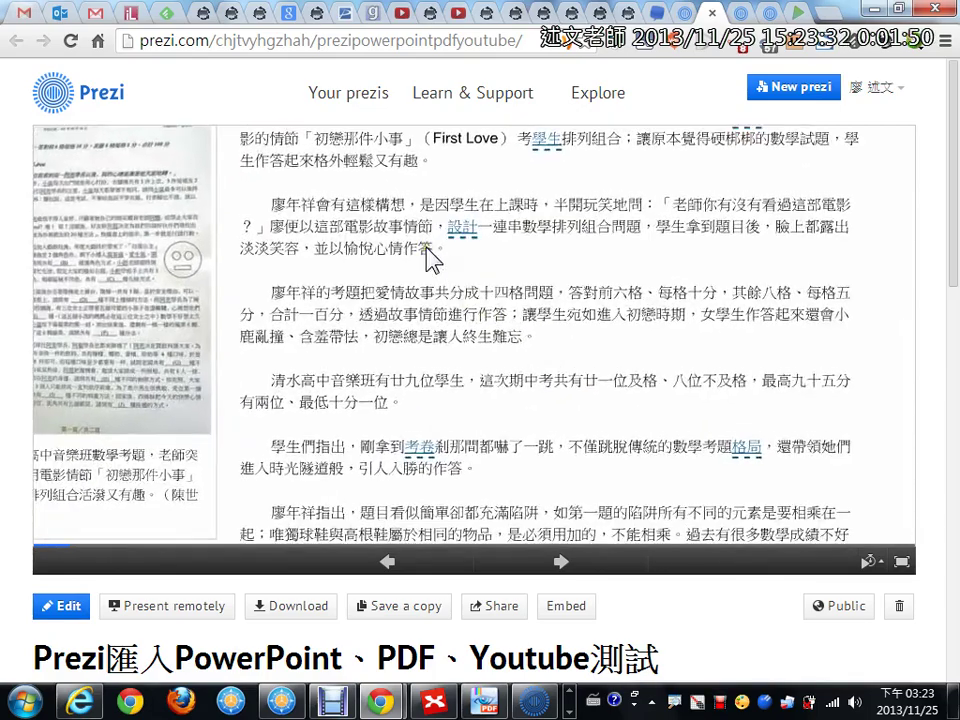
{"action": "left_click", "coordinate": [507, 368]}
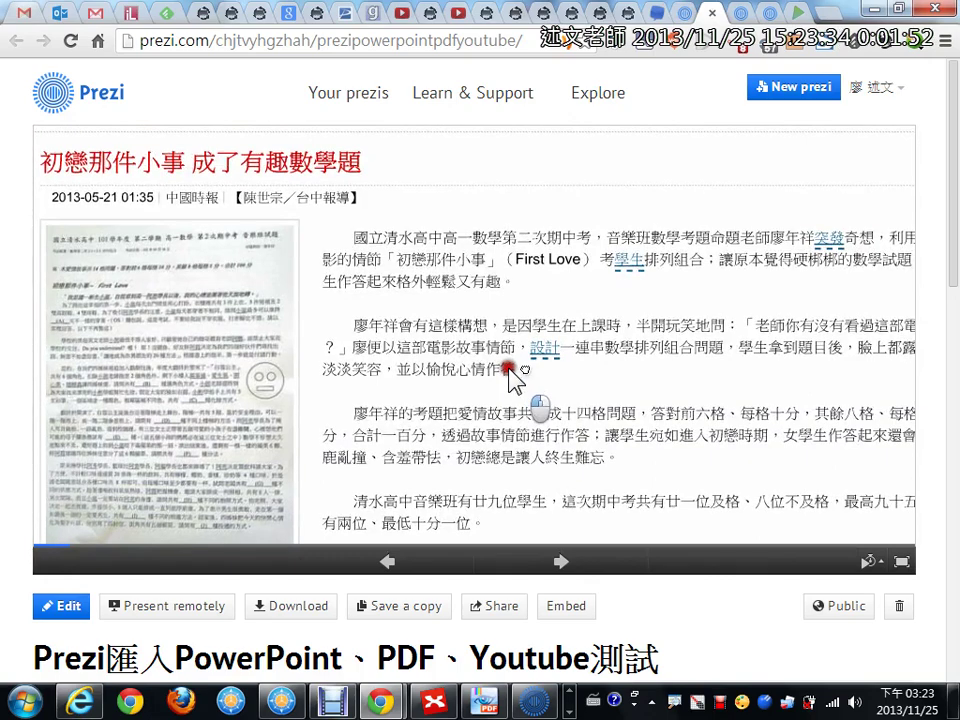
{"action": "left_click", "coordinate": [901, 562]}
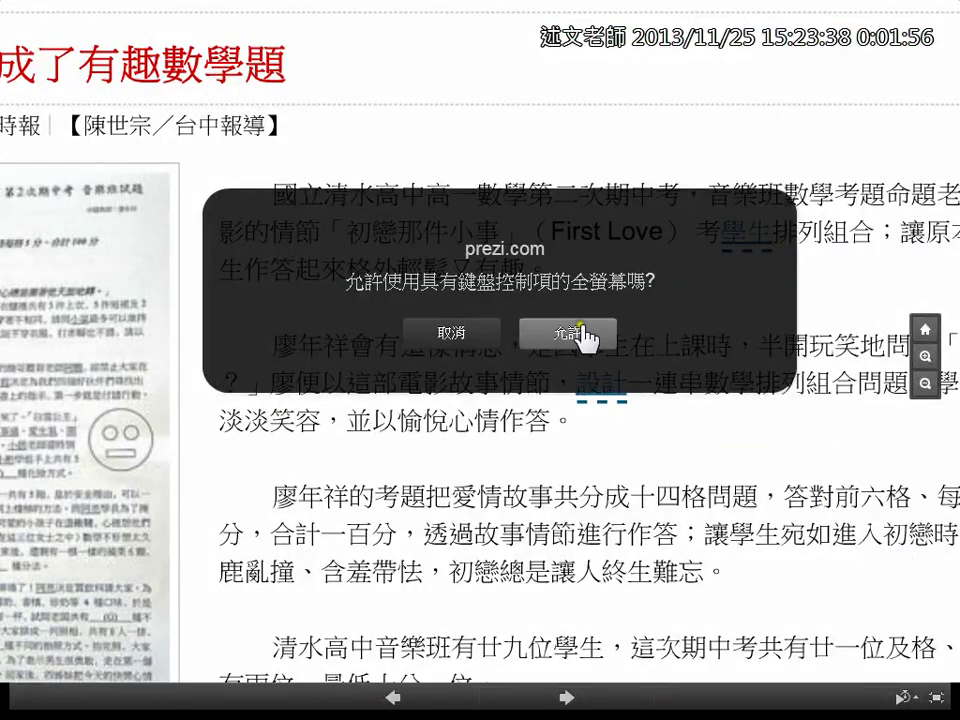
{"action": "left_click", "coordinate": [578, 333]}
{"action": "scroll", "coordinate": [582, 445], "scroll_direction": "down", "scroll_amount": 2}
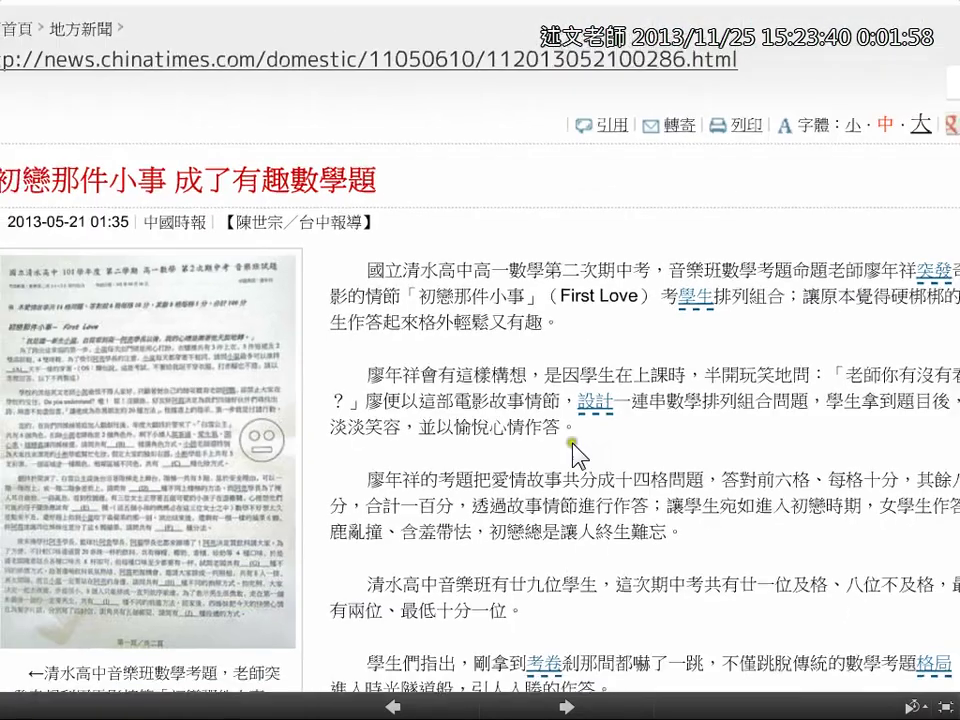
{"action": "left_click", "coordinate": [566, 706]}
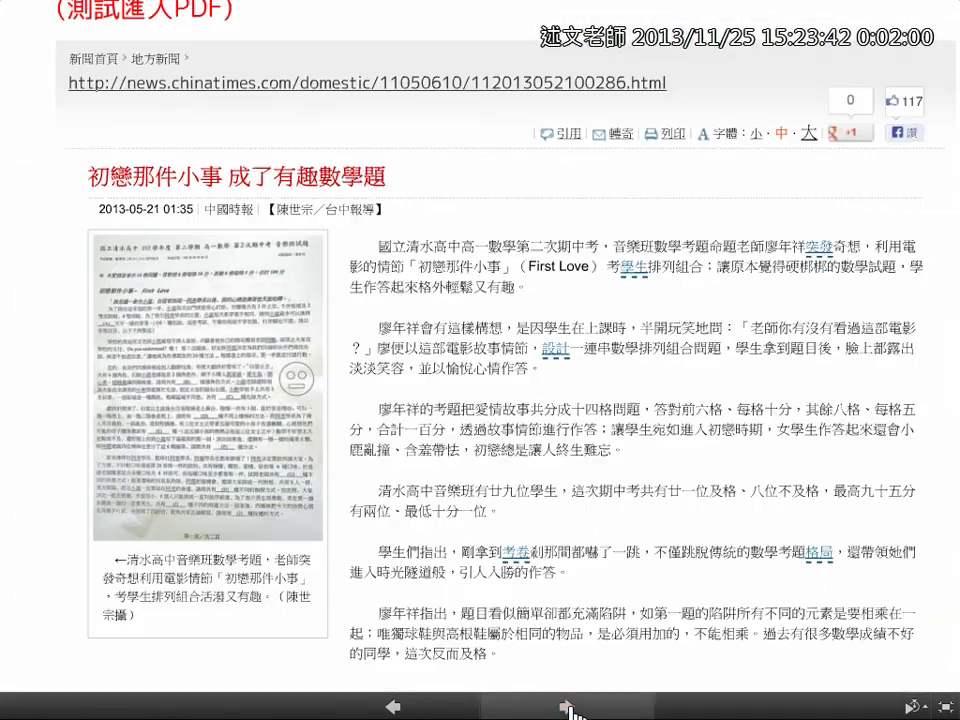
- Zoom in on the 考題 paragraph, then back out to the YouTube trailer beside the article
{"action": "left_click", "coordinate": [567, 706]}
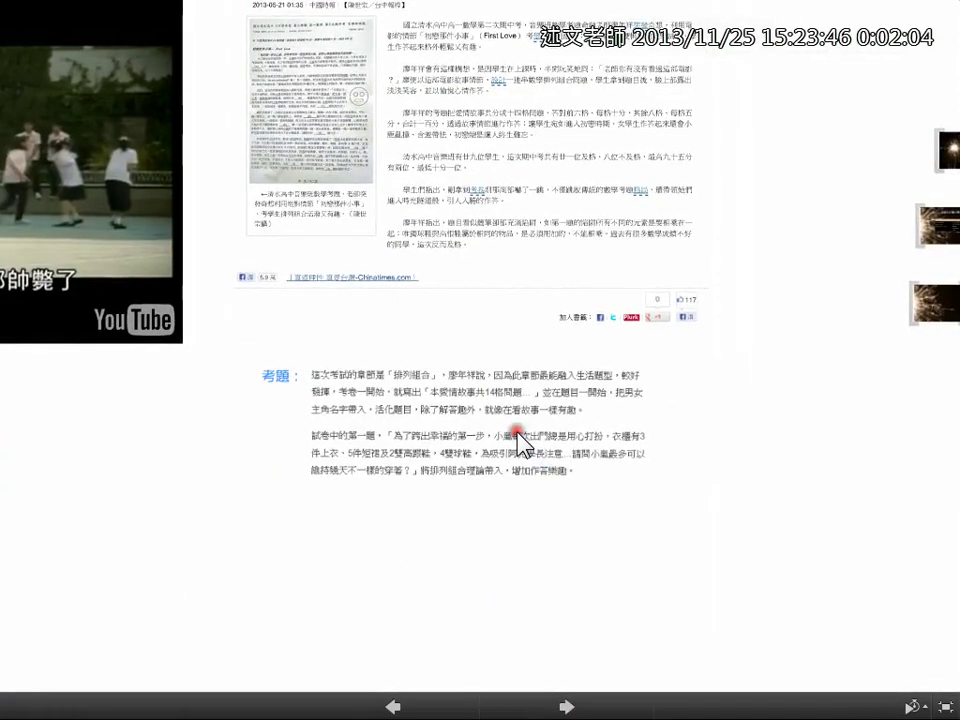
{"action": "left_click", "coordinate": [520, 440]}
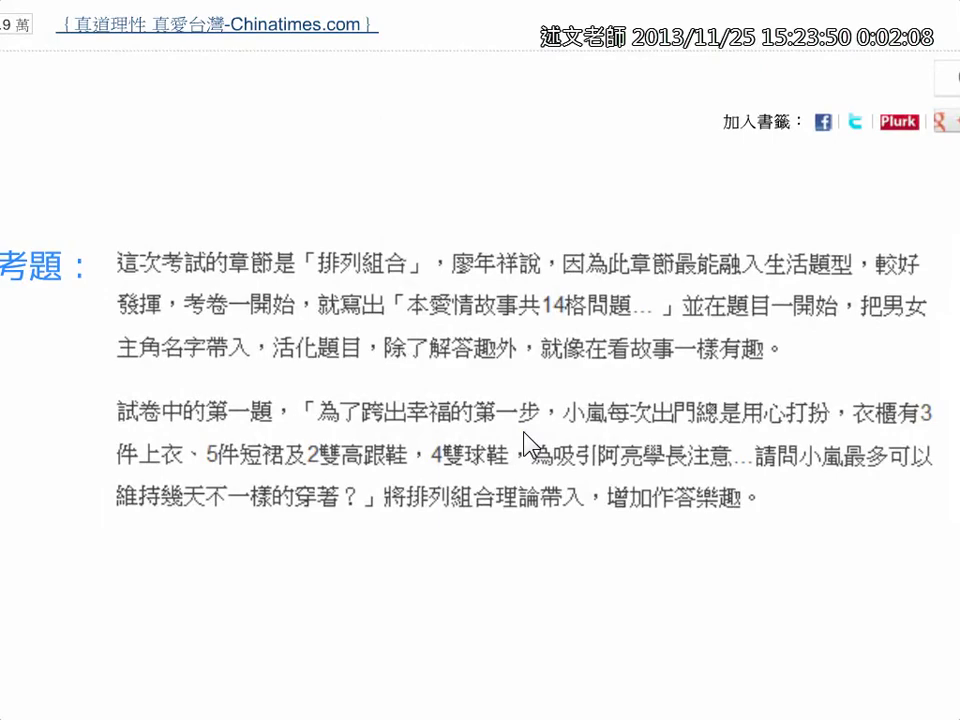
{"action": "left_click", "coordinate": [561, 706]}
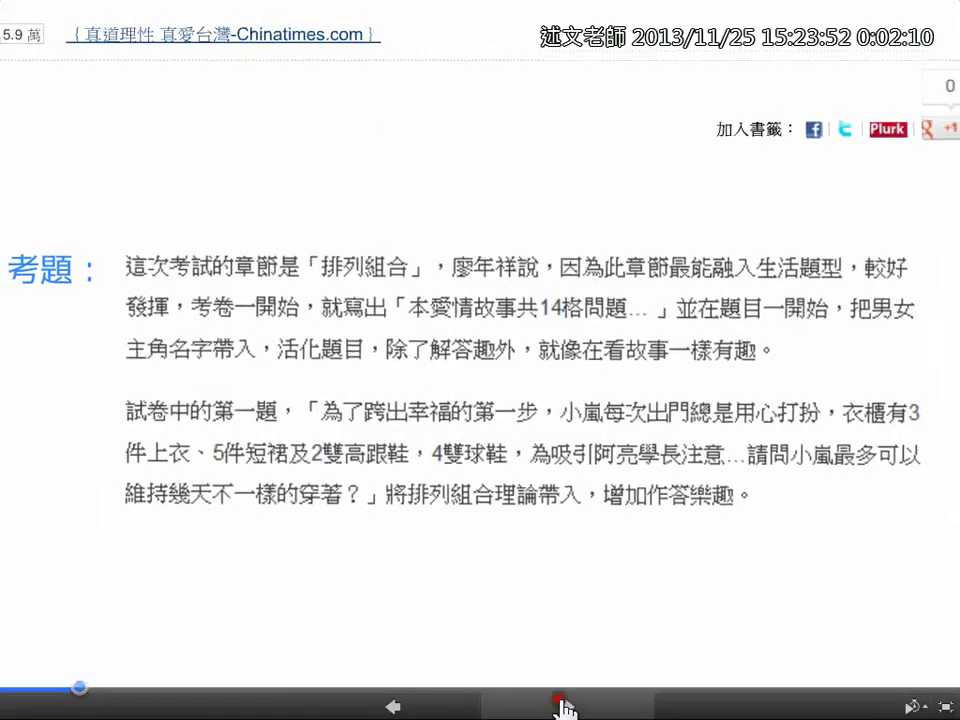
{"action": "left_click", "coordinate": [566, 706]}
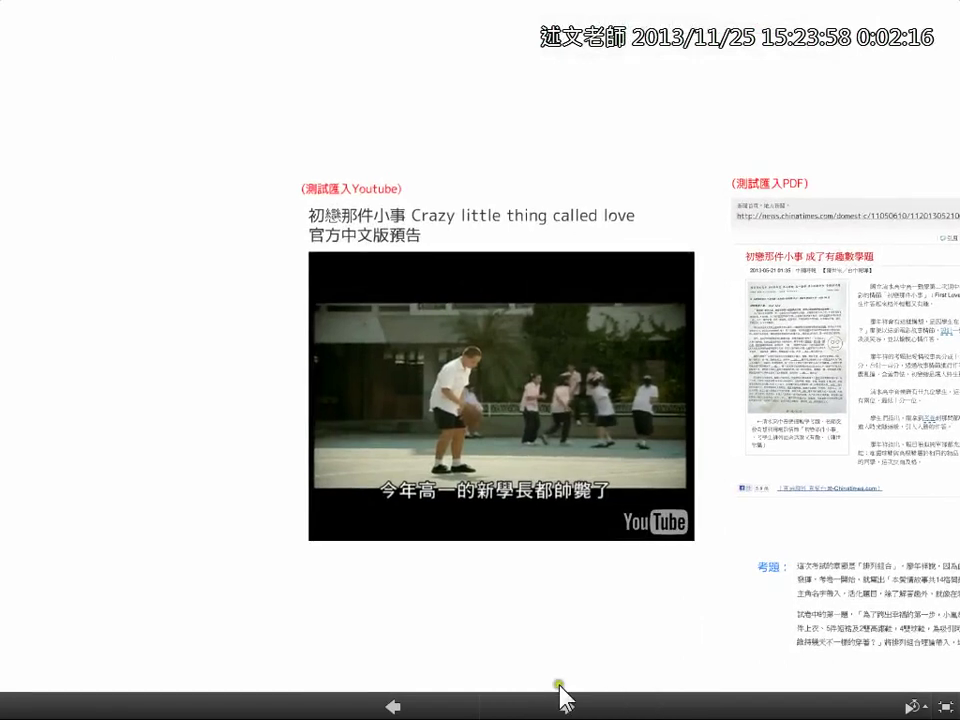
- Play the embedded YouTube trailer for a while, pause it, and switch back to the editor
{"action": "mouse_move", "coordinate": [472, 497]}
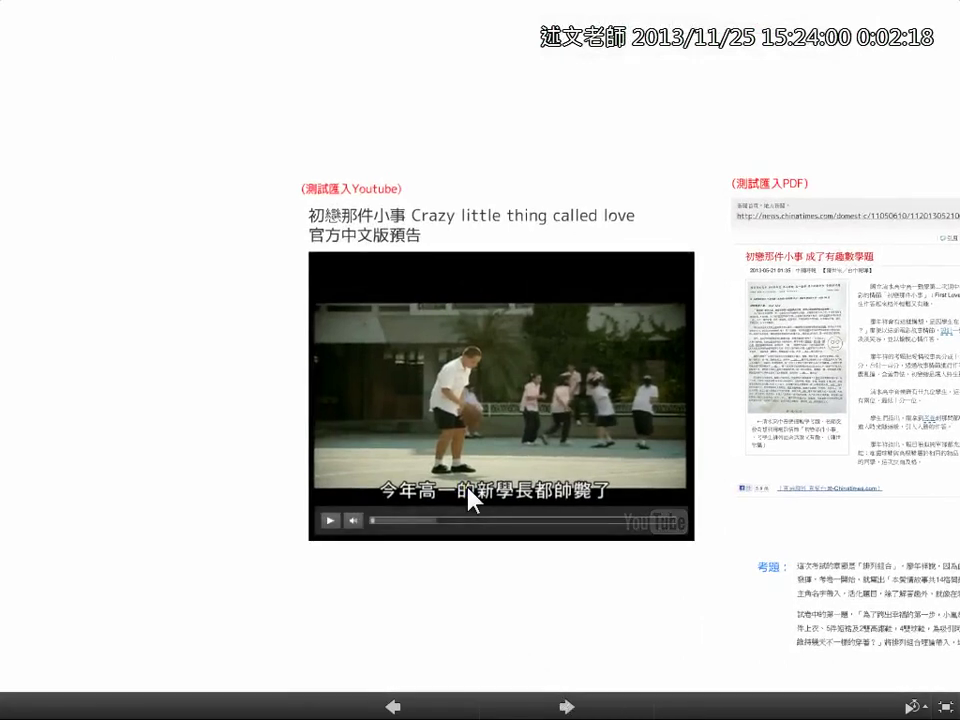
{"action": "left_click", "coordinate": [329, 522]}
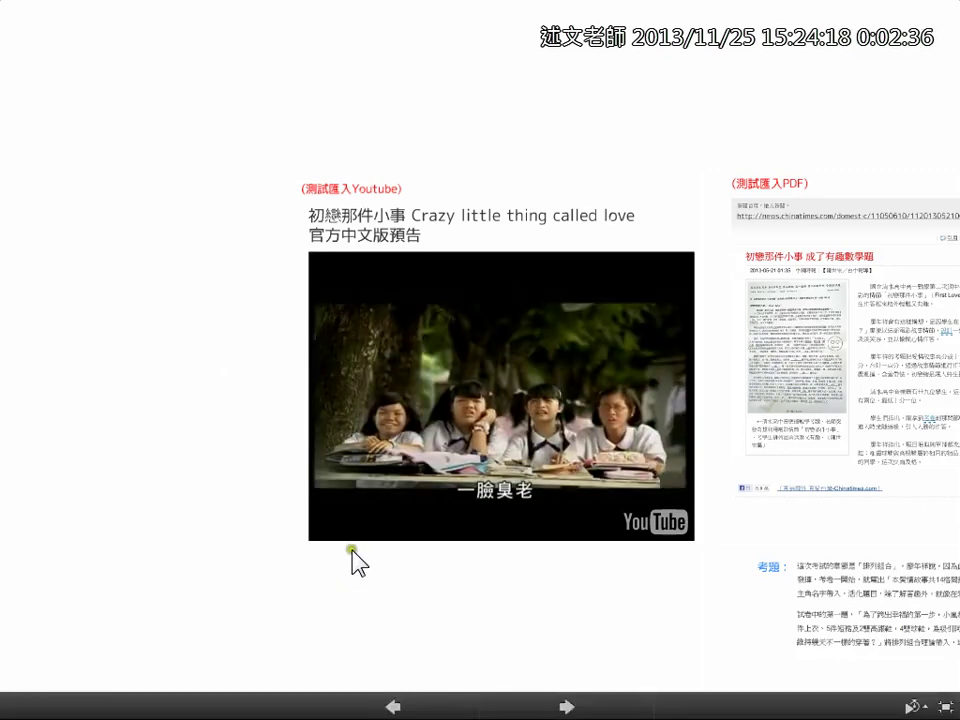
{"action": "mouse_move", "coordinate": [362, 533]}
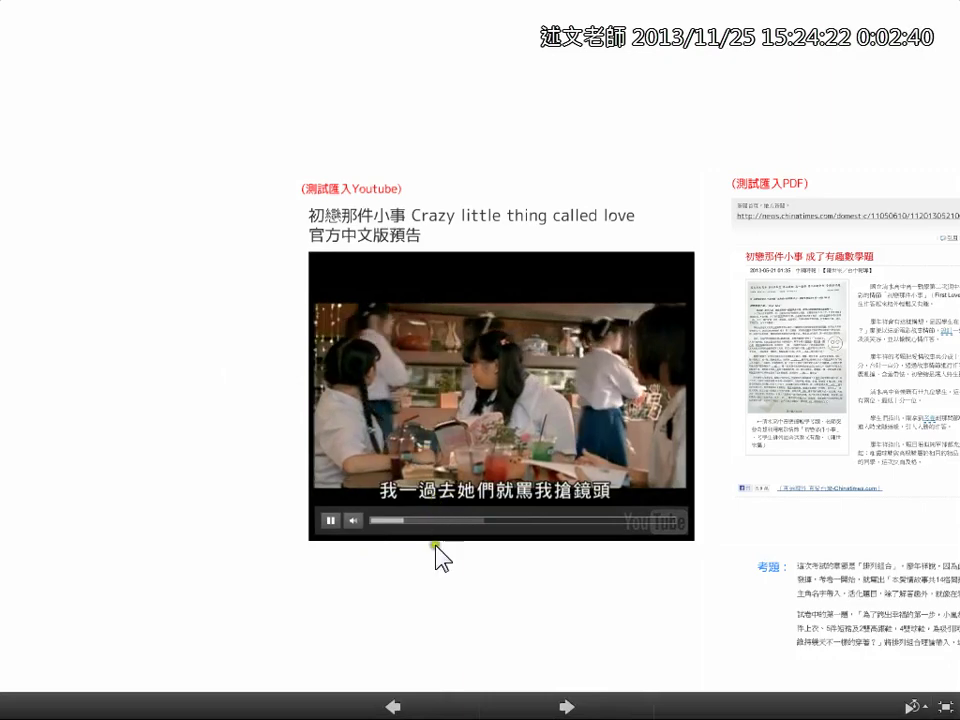
{"action": "left_click", "coordinate": [331, 522]}
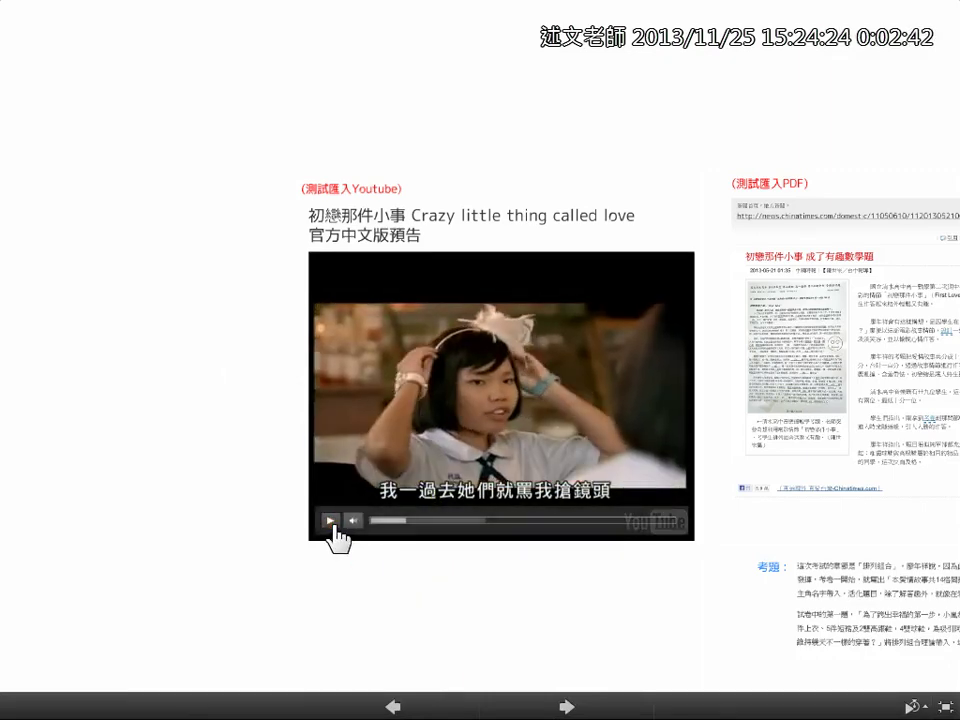
{"action": "key", "text": "alt+Tab"}
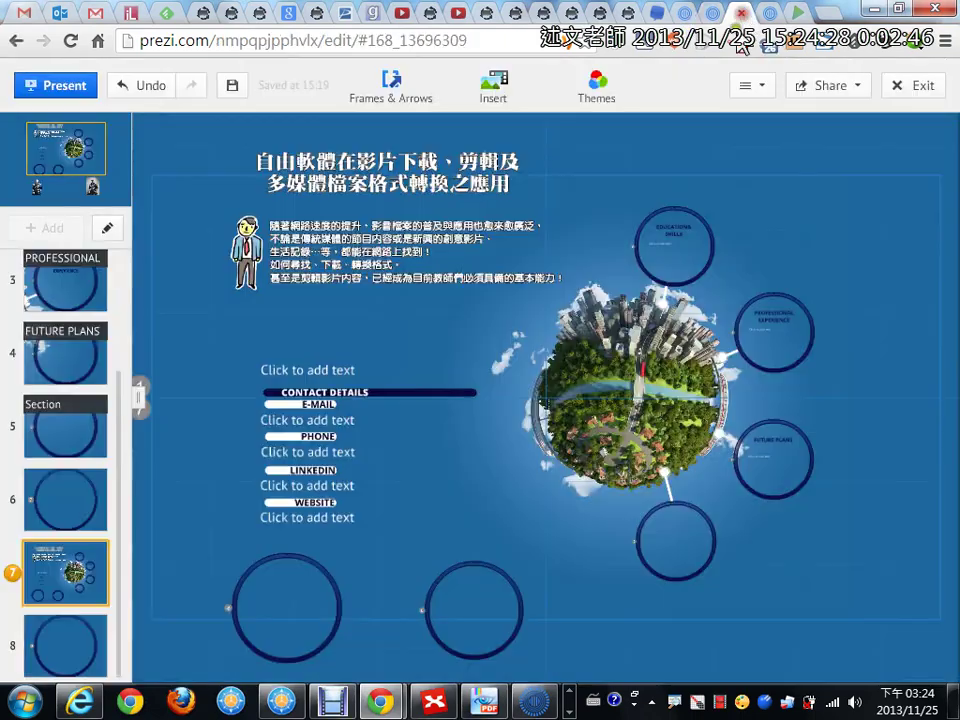
- Open the Insert menu listing PDF, video and PowerPoint imports
{"action": "left_click", "coordinate": [494, 95]}
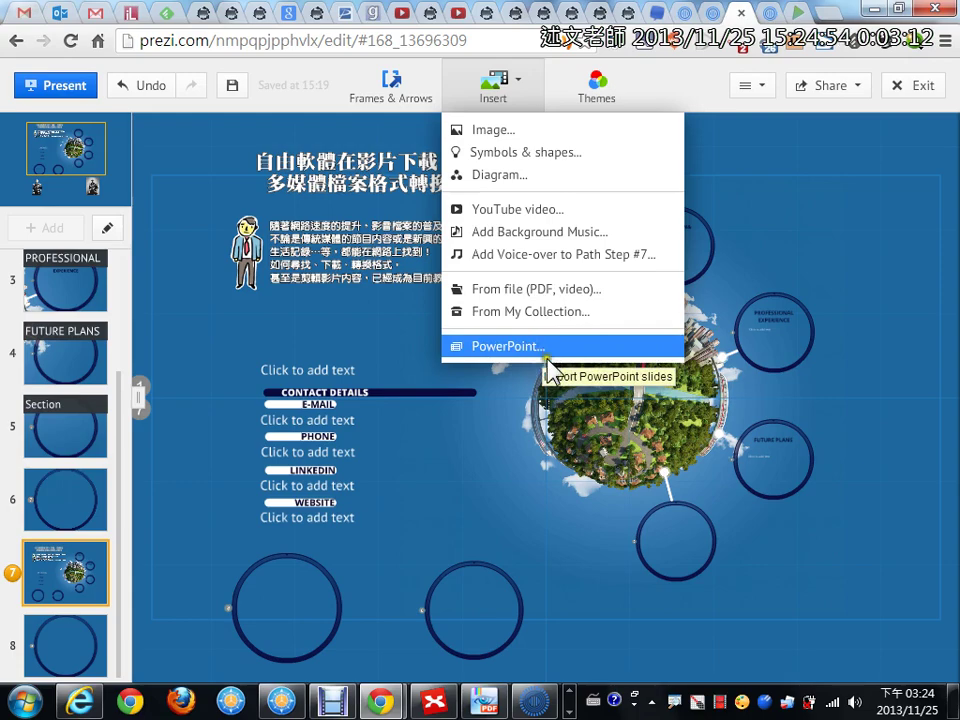
- Advance the Prezi Desktop presentation one step, then return to the browser's Prezi editor
{"action": "left_click", "coordinate": [537, 704]}
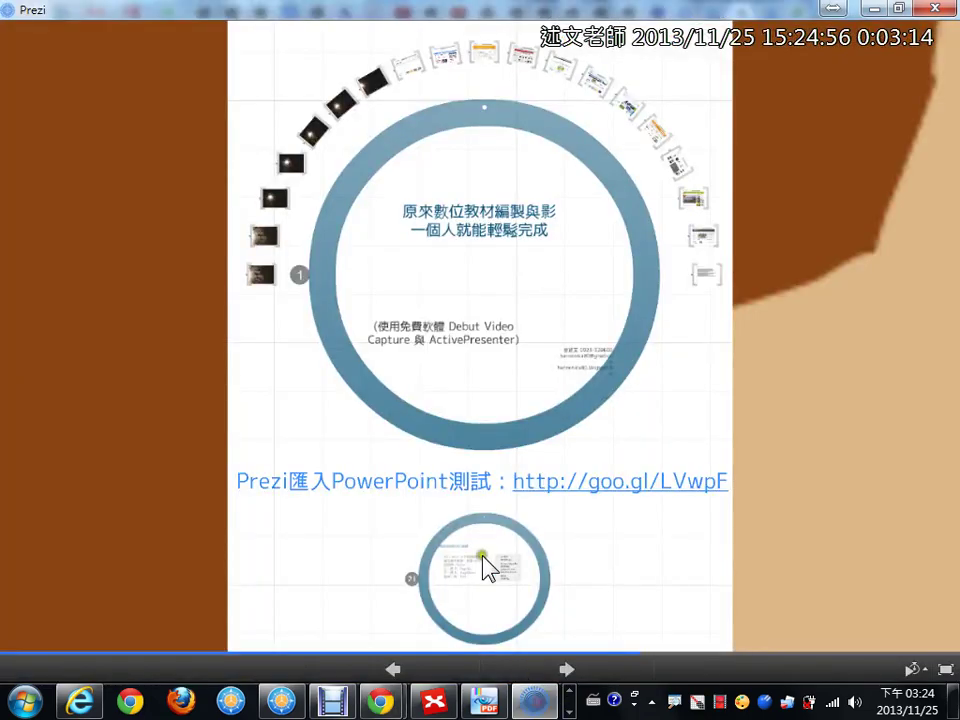
{"action": "left_click", "coordinate": [566, 670]}
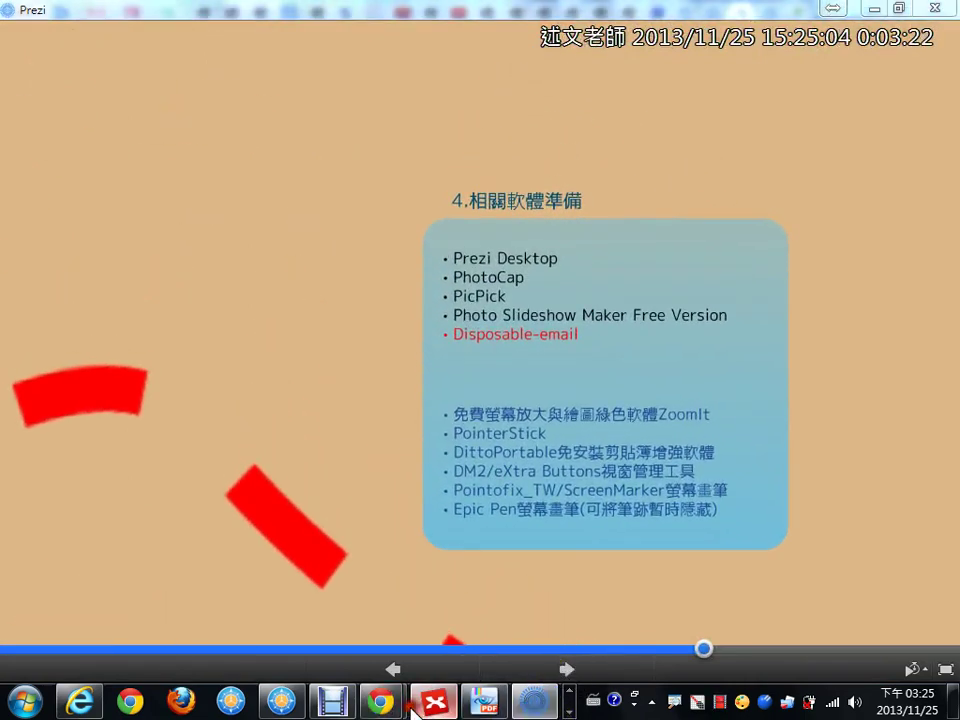
{"action": "mouse_move", "coordinate": [381, 699]}
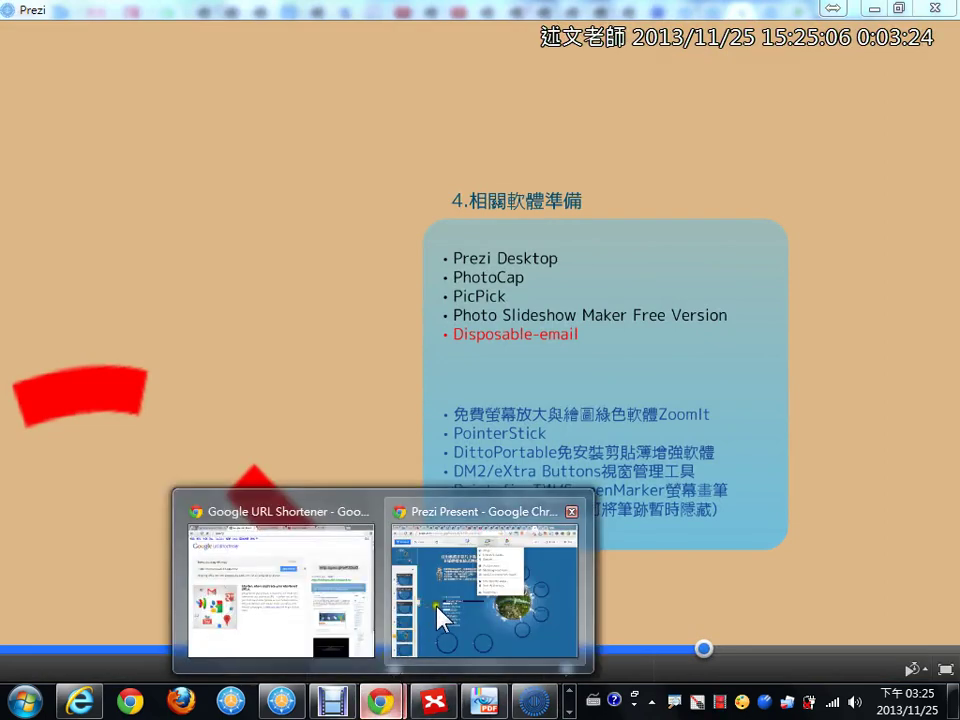
{"action": "left_click", "coordinate": [439, 615]}
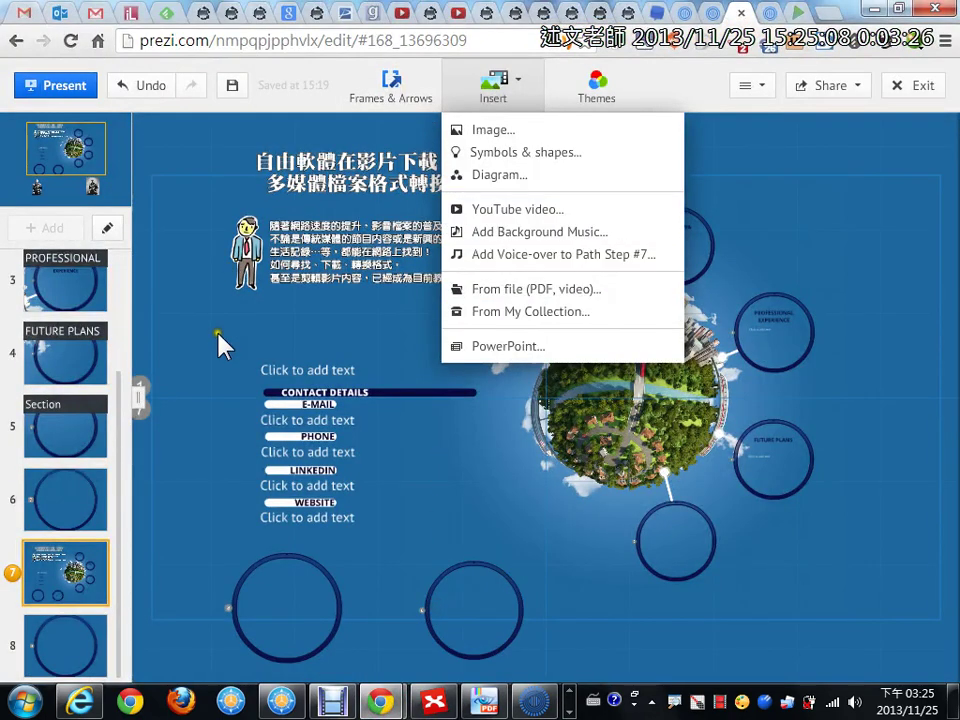
- Change the bottom-left circle frame's shape to a bracket
{"action": "left_click", "coordinate": [210, 585]}
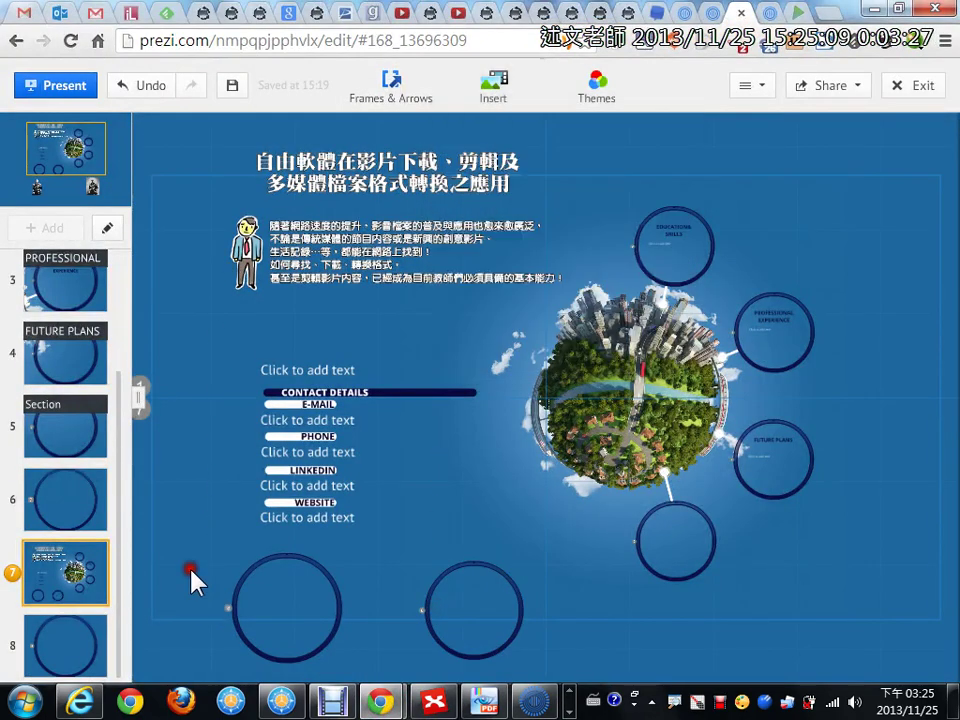
{"action": "double_click", "coordinate": [323, 576]}
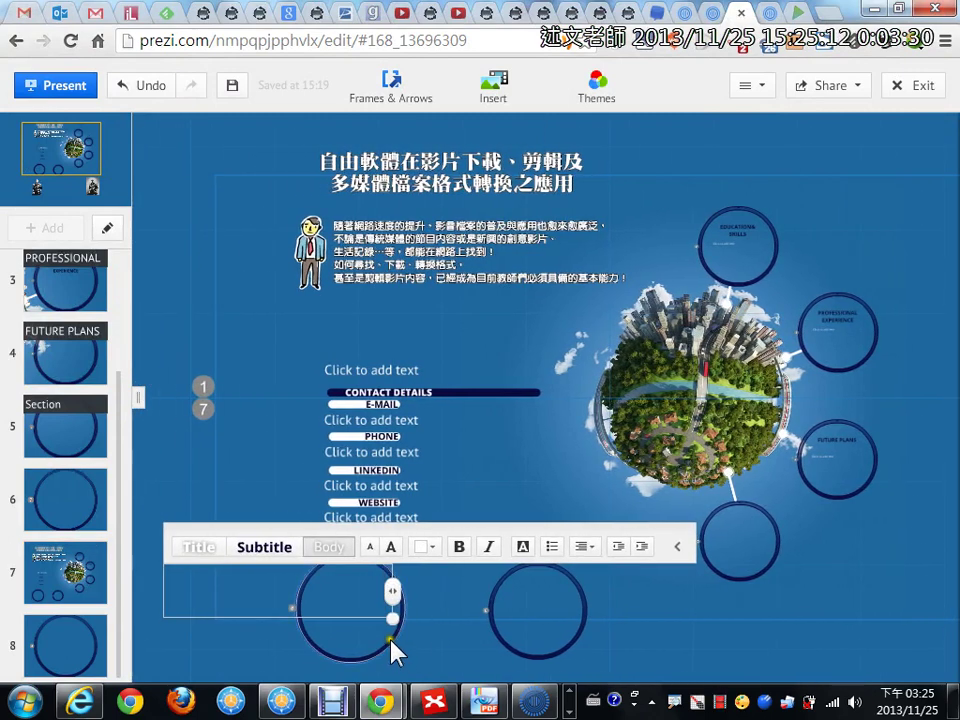
{"action": "left_click", "coordinate": [392, 649]}
{"action": "left_click", "coordinate": [392, 649]}
{"action": "left_click", "coordinate": [372, 522]}
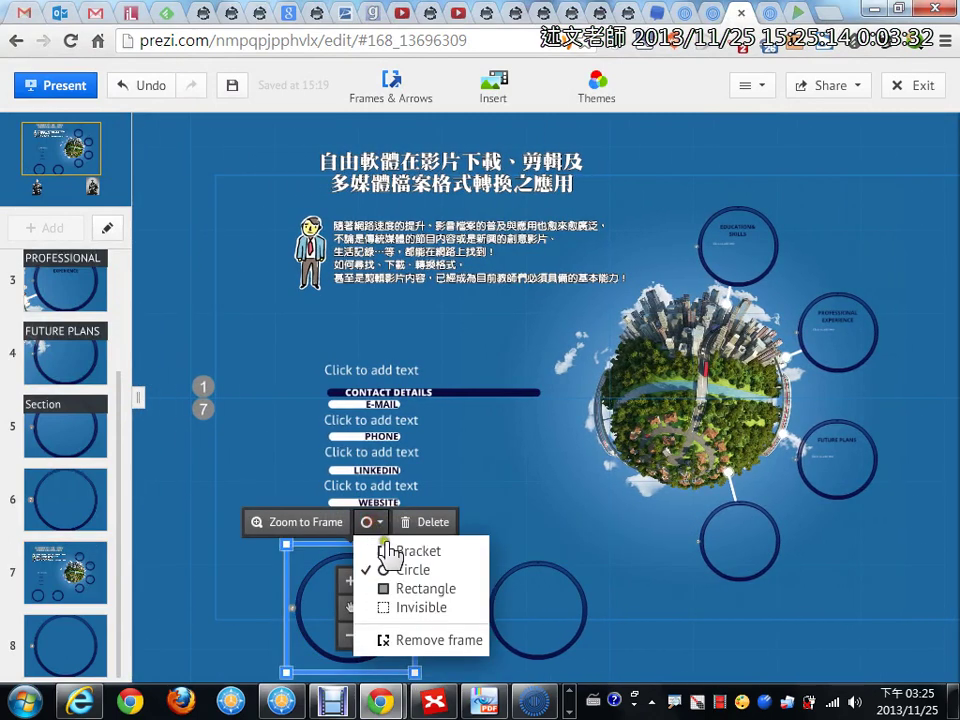
{"action": "left_click", "coordinate": [411, 551]}
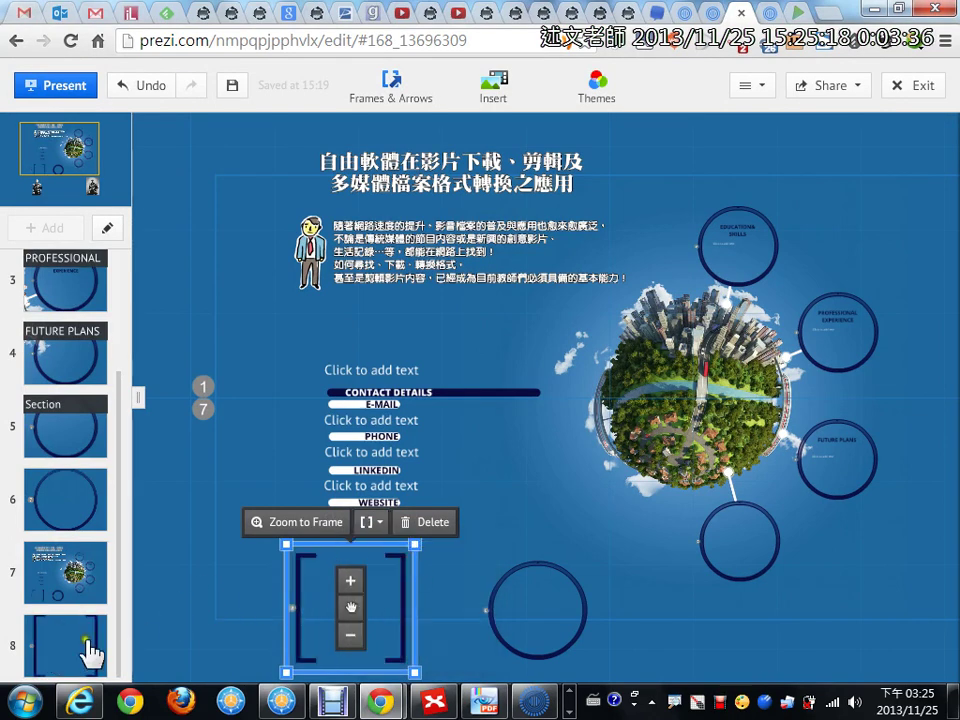
- Move the bracket frame further left and rotate it about 45°
{"action": "left_click", "coordinate": [351, 606]}
{"action": "left_click_drag", "start_coordinate": [351, 606], "coordinate": [252, 609]}
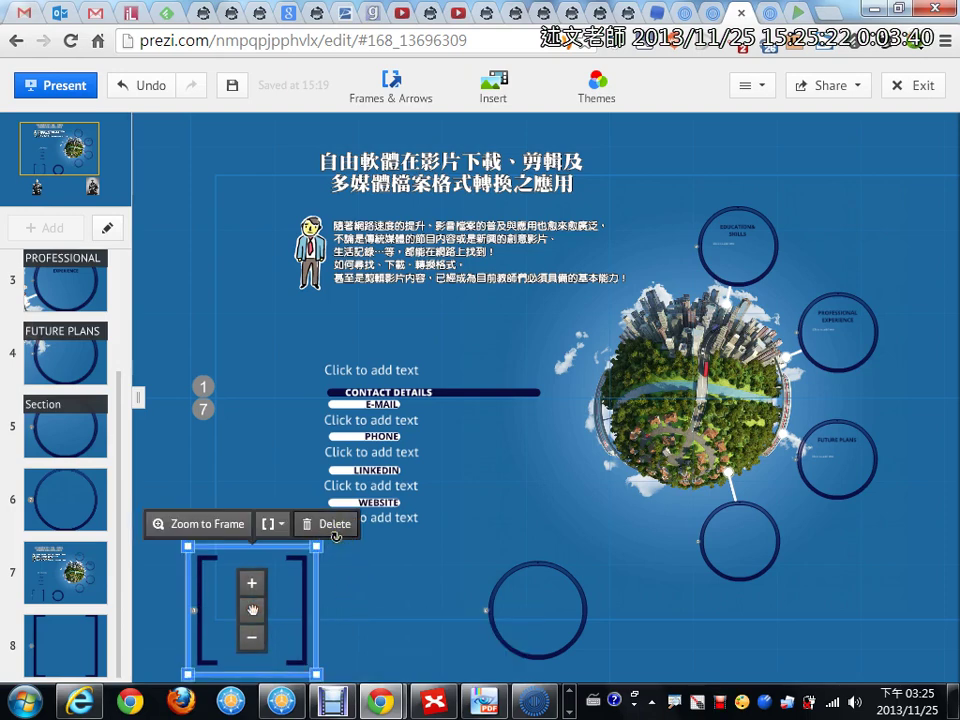
{"action": "left_click_drag", "start_coordinate": [331, 541], "coordinate": [361, 613]}
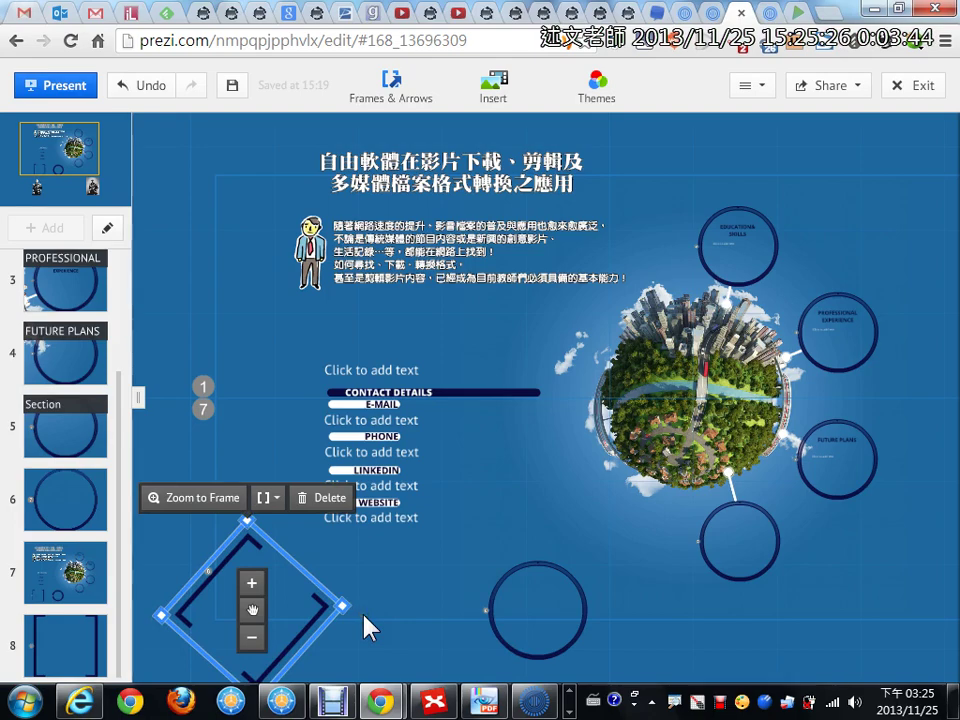
- Preview path steps 7 and 8 to check the rotated bracket frame
{"action": "left_click", "coordinate": [70, 586]}
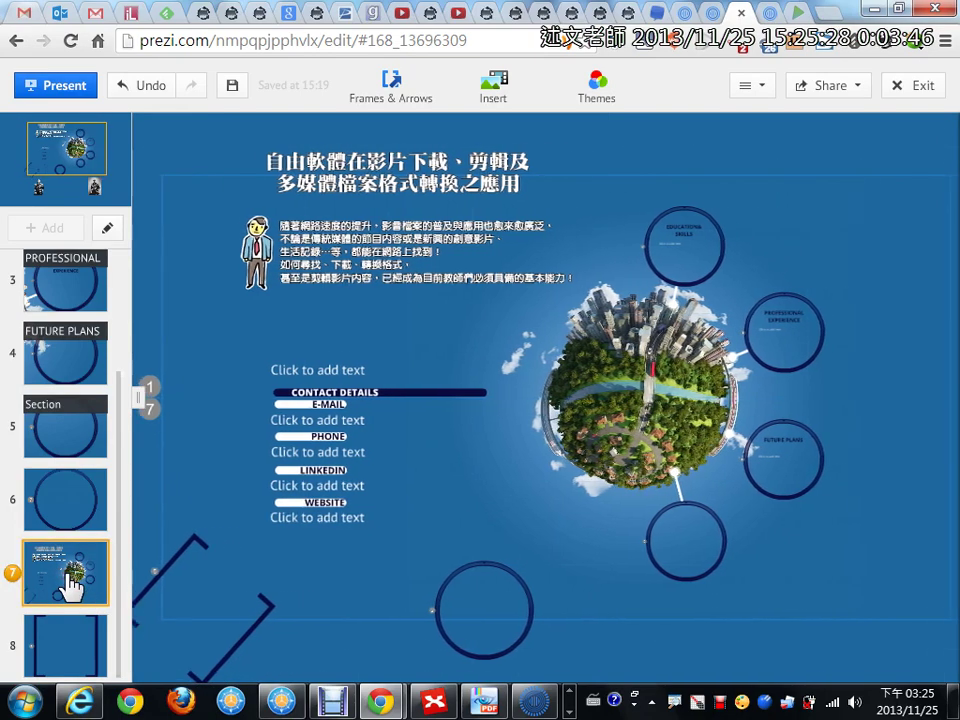
{"action": "left_click", "coordinate": [70, 645]}
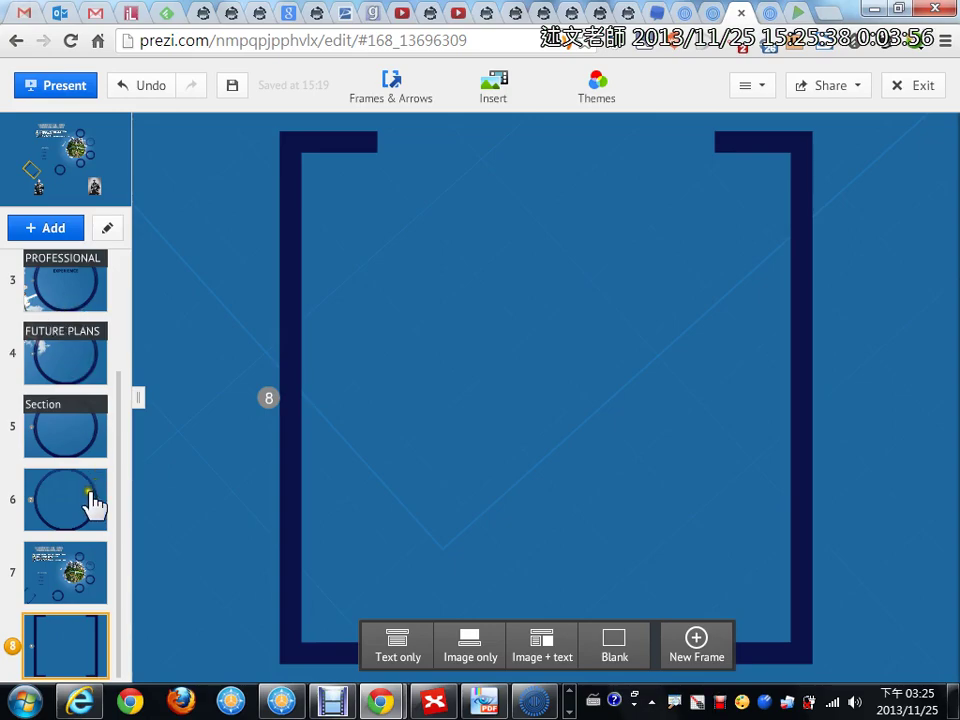
{"action": "left_click", "coordinate": [77, 576]}
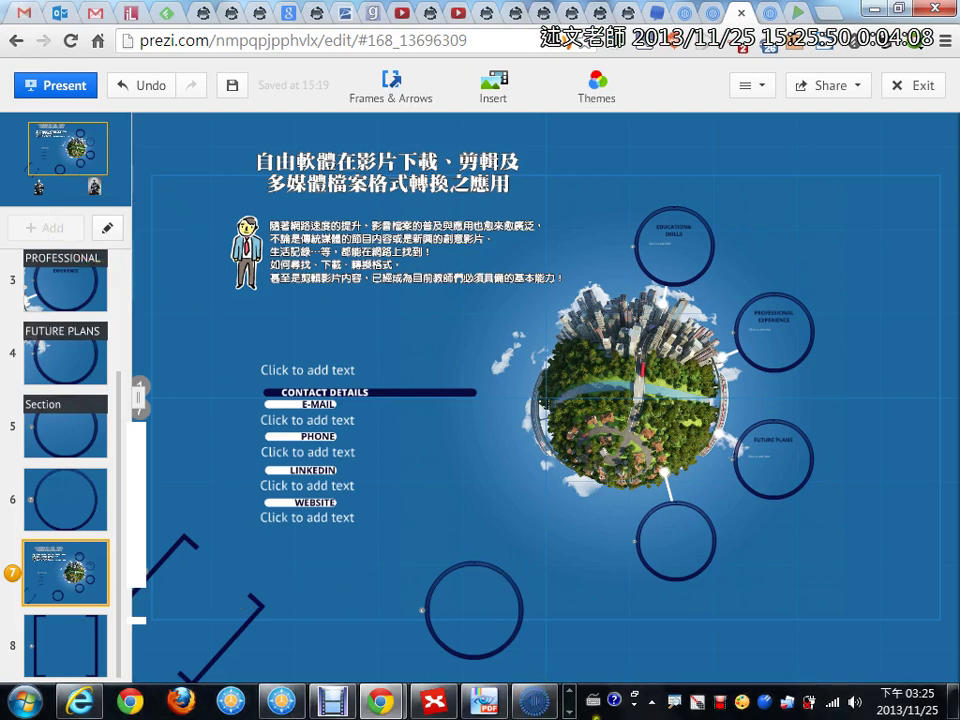
- Shift the bracket frame slightly right, then enter path-editing mode
{"action": "left_click", "coordinate": [244, 617]}
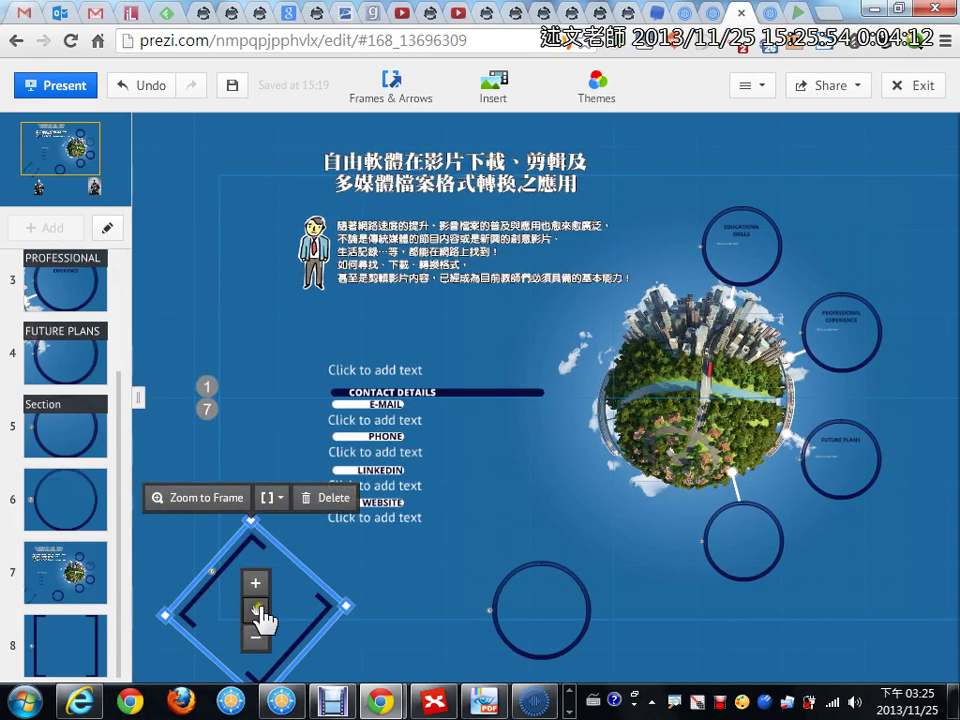
{"action": "left_click_drag", "start_coordinate": [251, 610], "coordinate": [331, 604]}
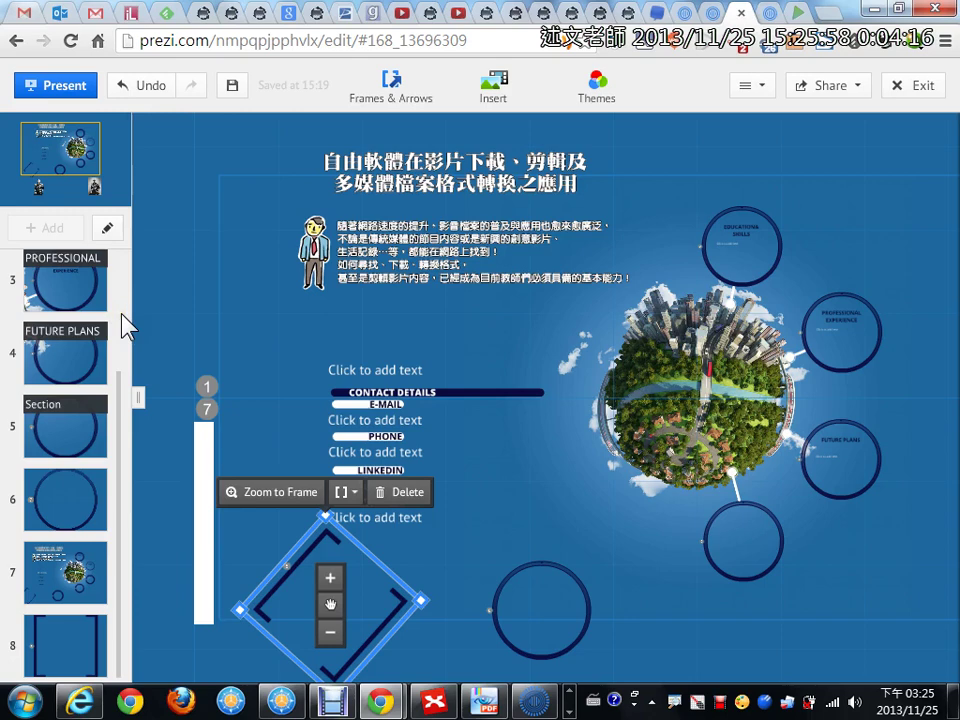
{"action": "left_click", "coordinate": [108, 230]}
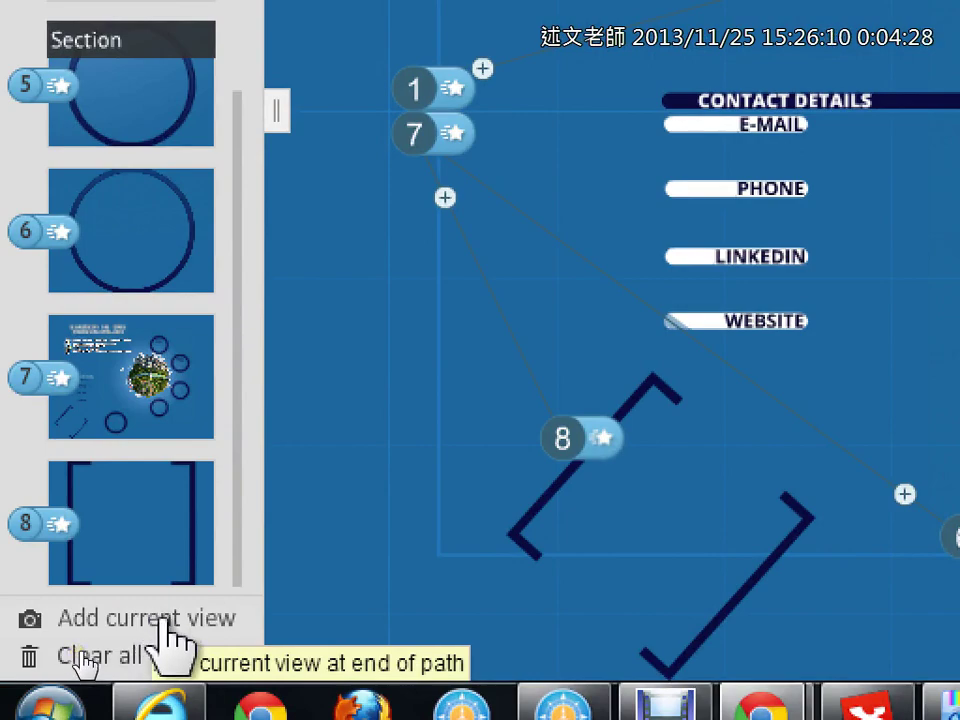
- Add the whole overview as path step 9, finish editing, and preview steps 8 and 9
{"action": "left_click", "coordinate": [160, 625]}
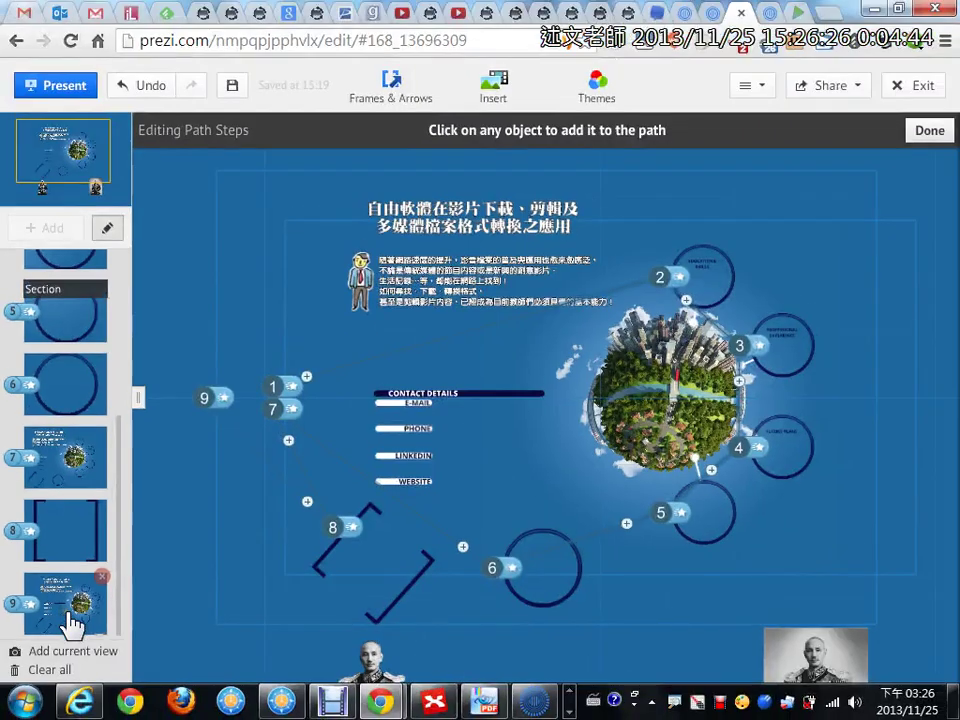
{"action": "left_click", "coordinate": [111, 235]}
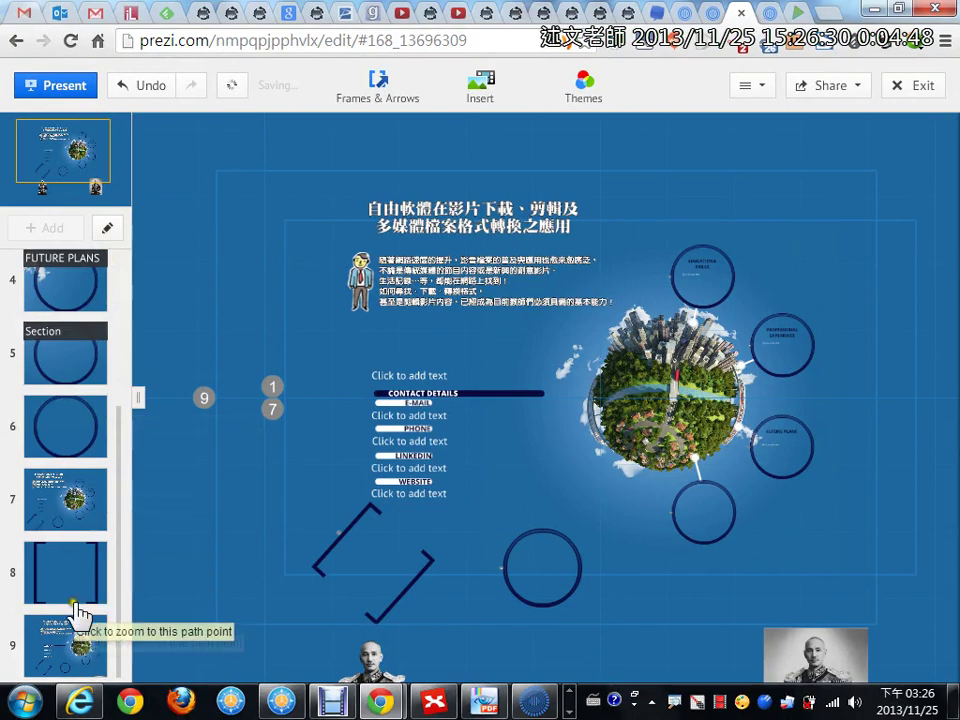
{"action": "left_click", "coordinate": [72, 563]}
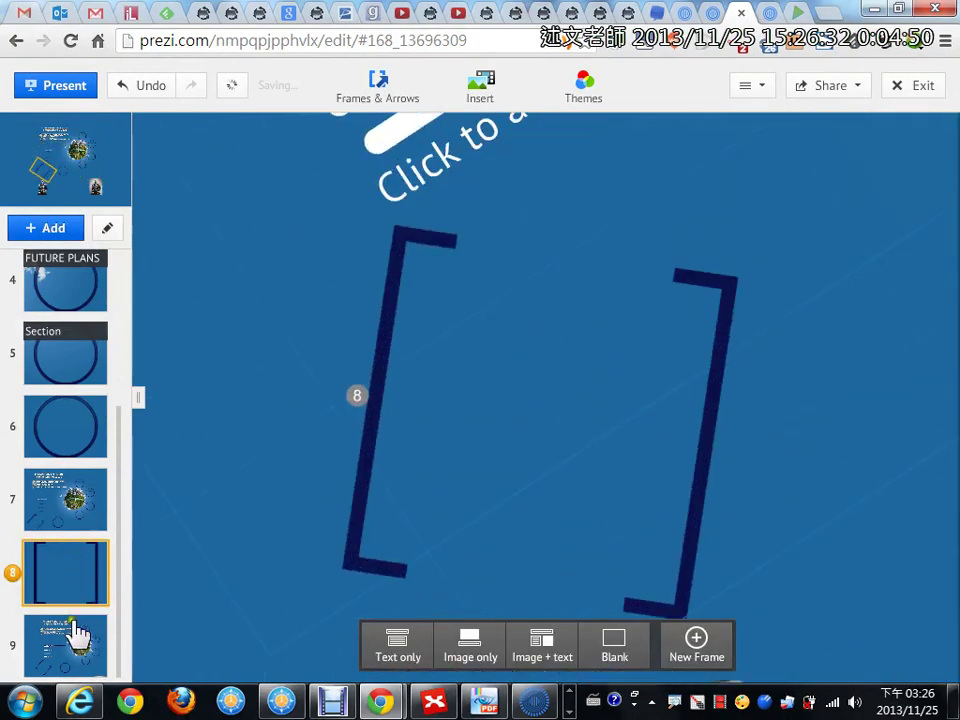
{"action": "left_click", "coordinate": [76, 633]}
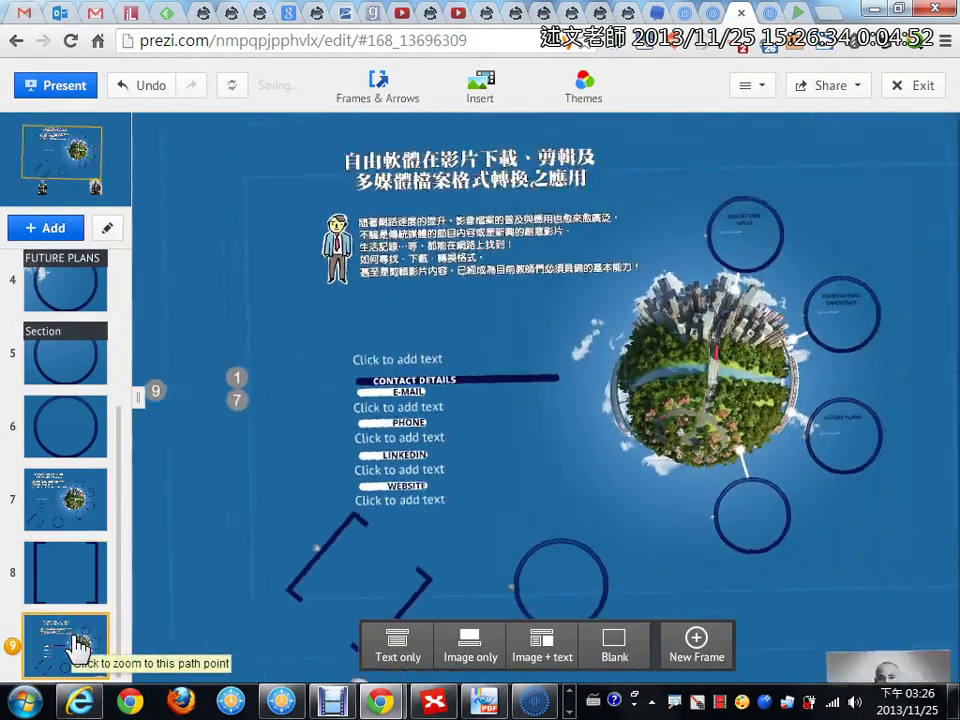